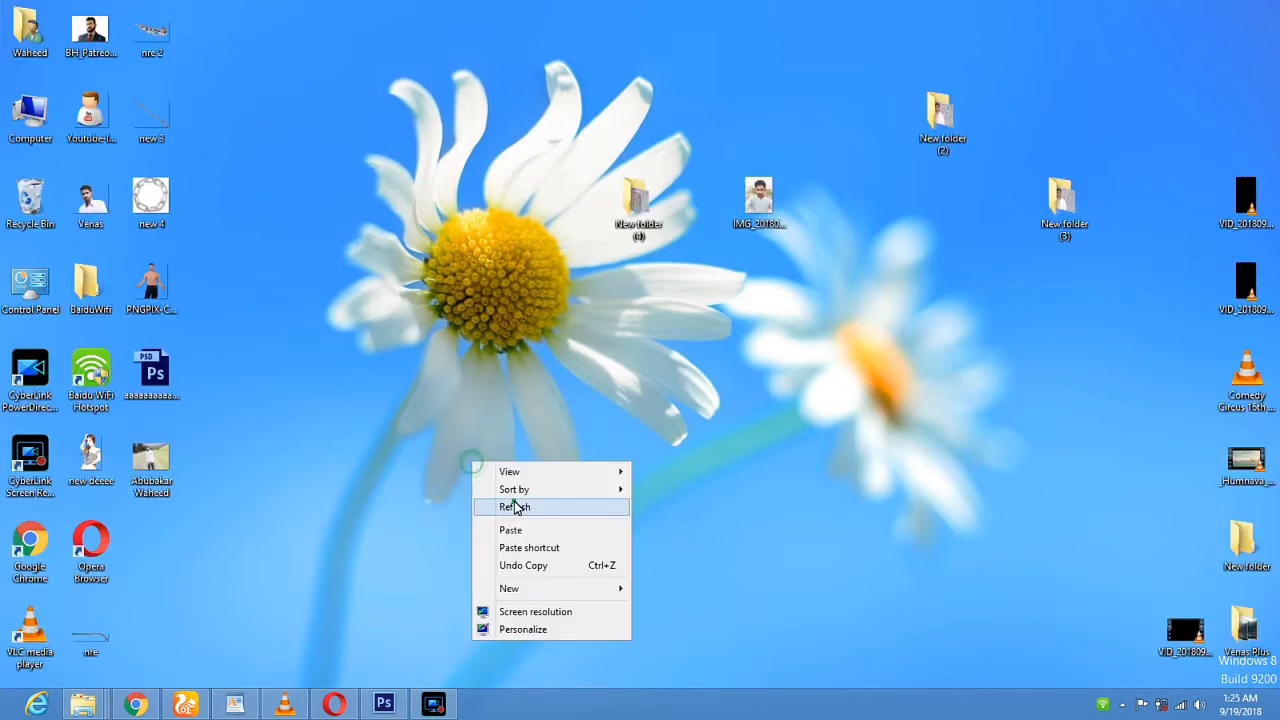
- Switch to Photoshop and open the portrait photo IMG_20180616_190355.jpg from the desktop
click(392, 705)
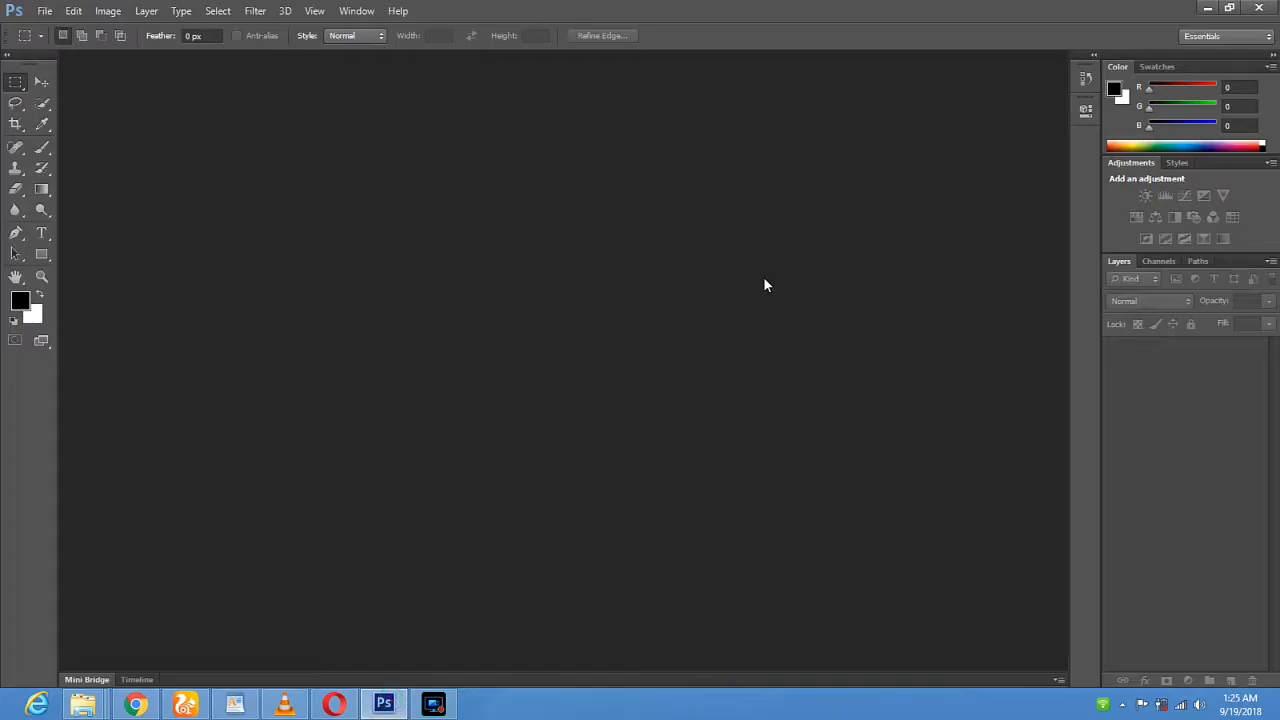
click(47, 12)
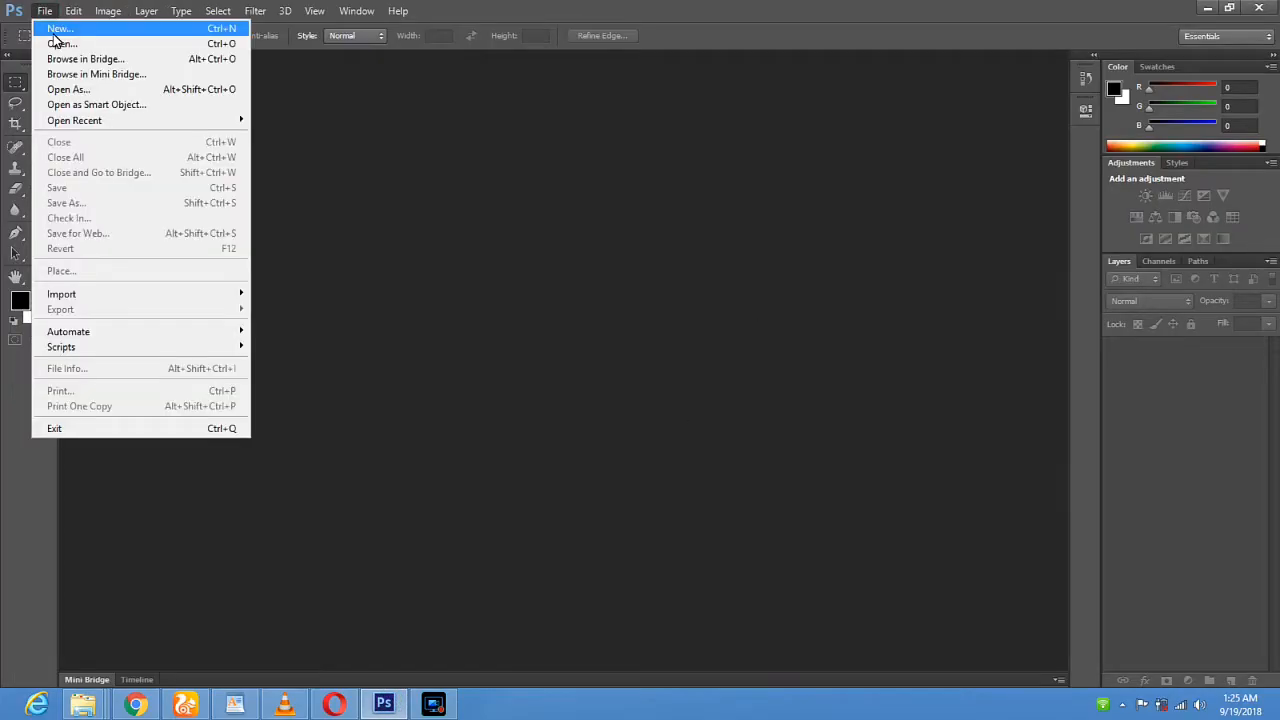
click(60, 38)
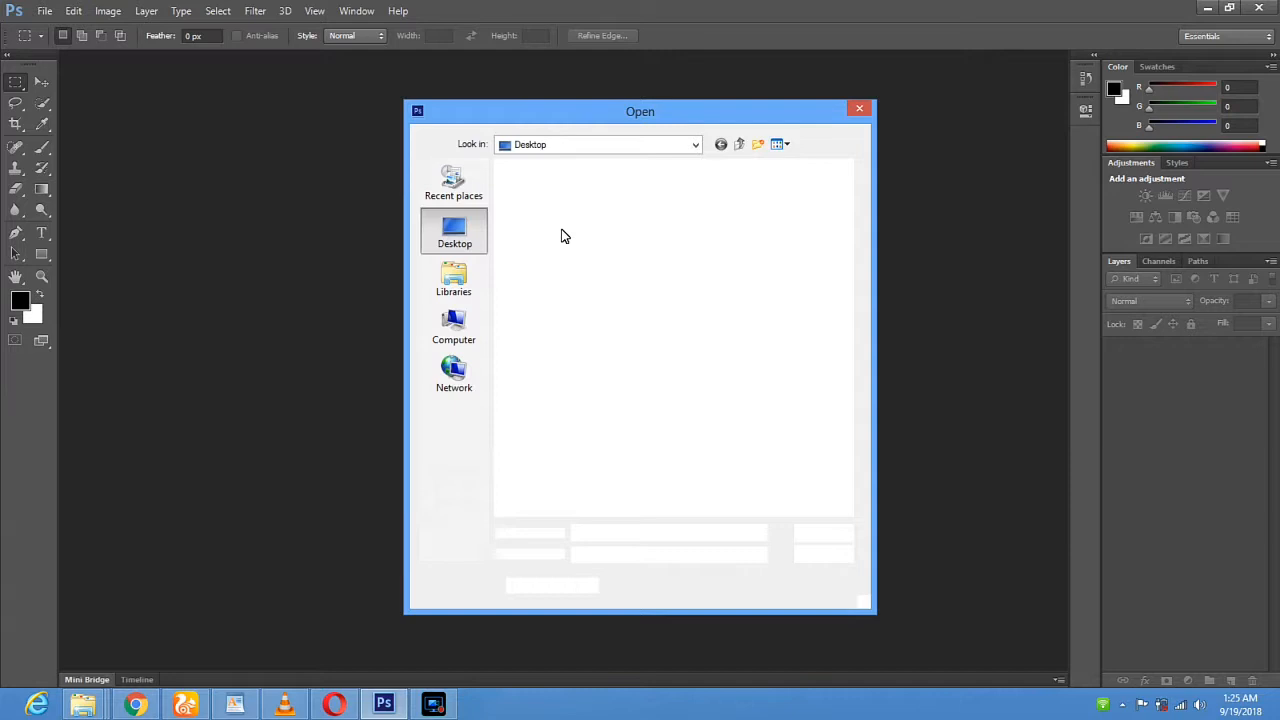
drag(843, 248, 849, 400)
double_click(588, 432)
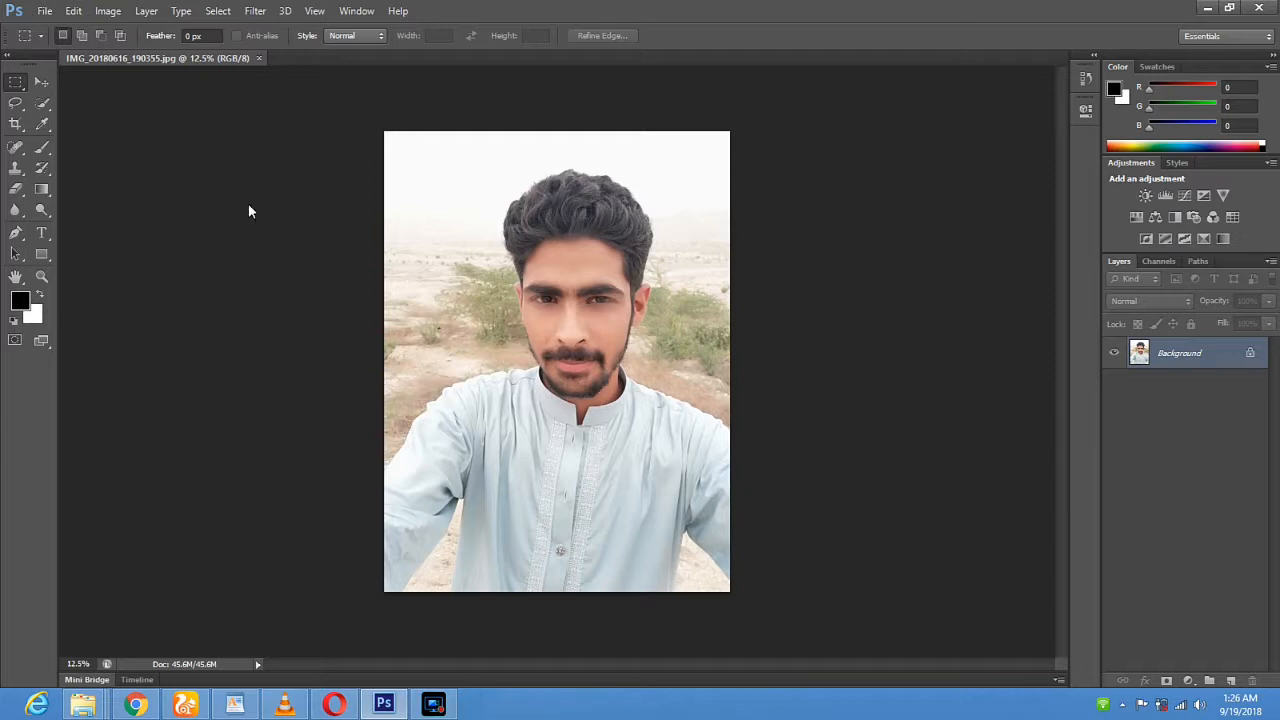
- Quick-select the background patch between the photo's left arm and the face, and erase part of it with the Eraser and Magic Eraser
click(43, 104)
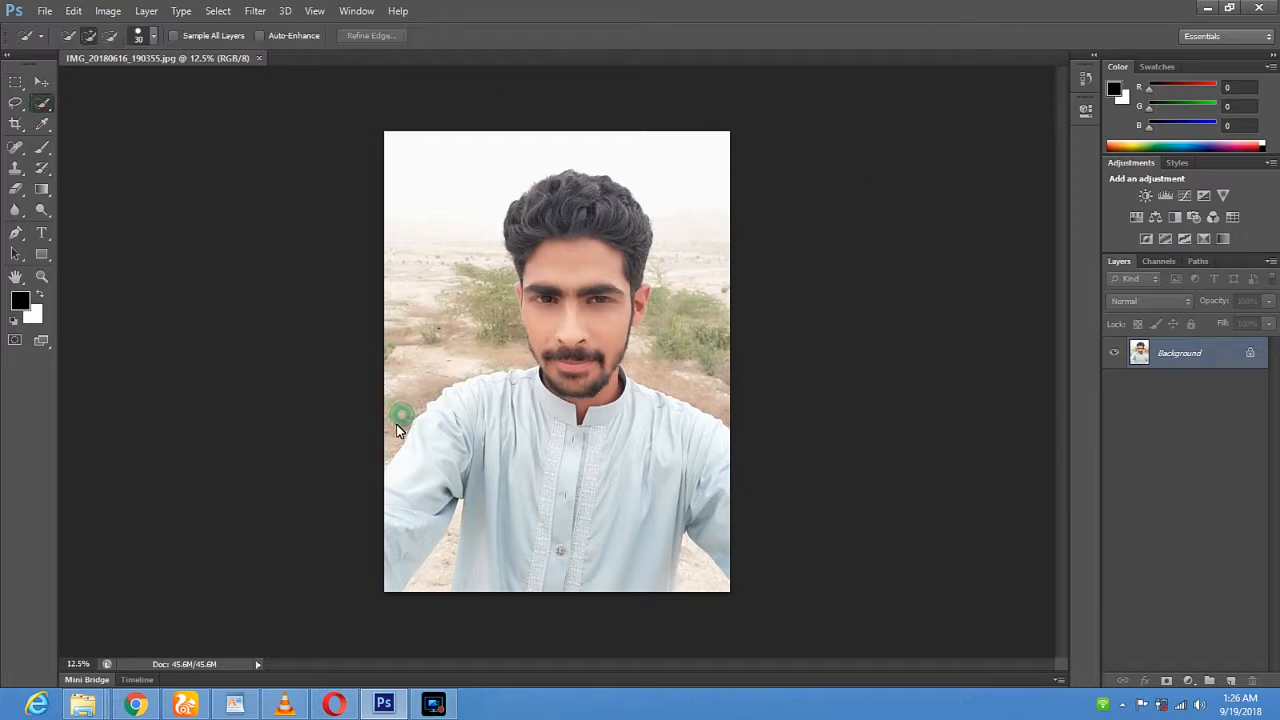
mouse_move(421, 406)
mouse_down()
mouse_move(443, 377)
mouse_move(519, 362)
mouse_move(499, 284)
mouse_up()
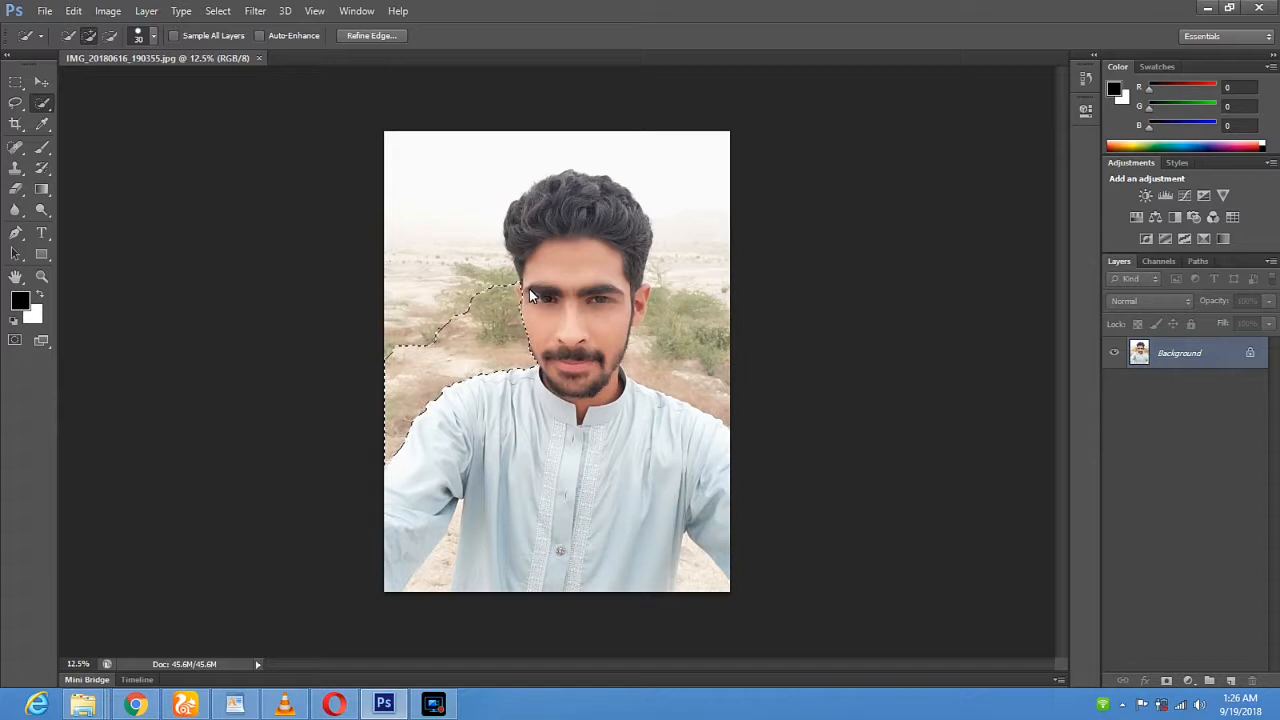
key(alt)
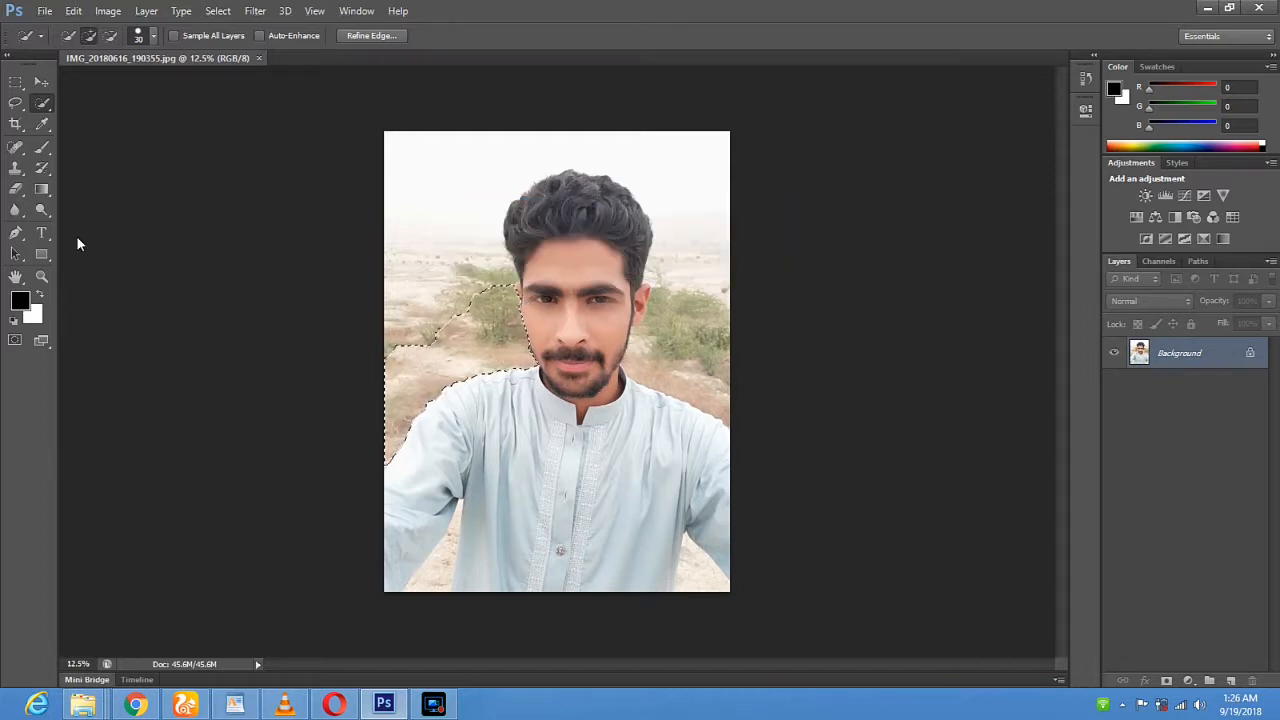
click(15, 189)
mouse_move(384, 410)
mouse_down()
mouse_move(390, 460)
mouse_move(430, 360)
mouse_up()
right_click(17, 197)
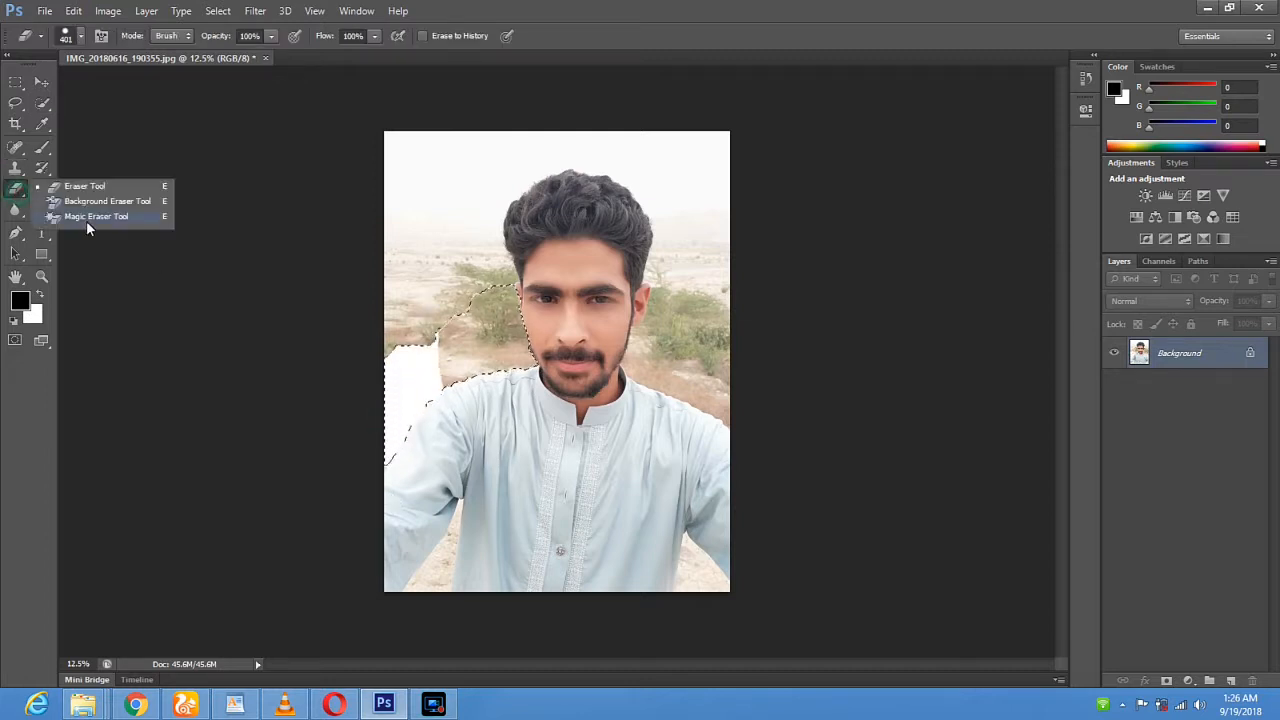
click(86, 220)
click(420, 392)
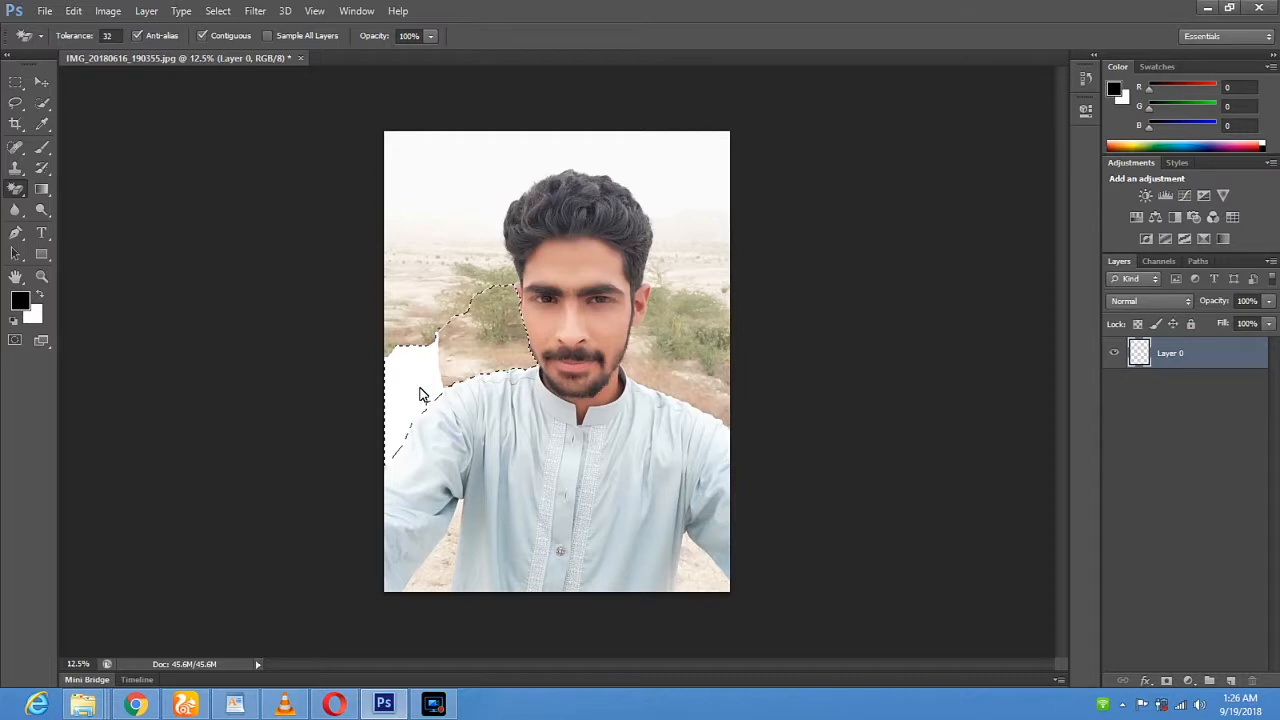
- Erase the rest of the selected patch with the regular Eraser Tool and clear the selection
right_click(17, 195)
click(75, 187)
mouse_move(436, 357)
mouse_down()
mouse_move(446, 383)
mouse_move(449, 337)
mouse_move(461, 389)
mouse_up()
mouse_move(457, 327)
mouse_down()
mouse_move(466, 379)
mouse_move(464, 309)
mouse_move(488, 304)
mouse_move(484, 287)
mouse_move(498, 314)
mouse_up()
click(498, 314)
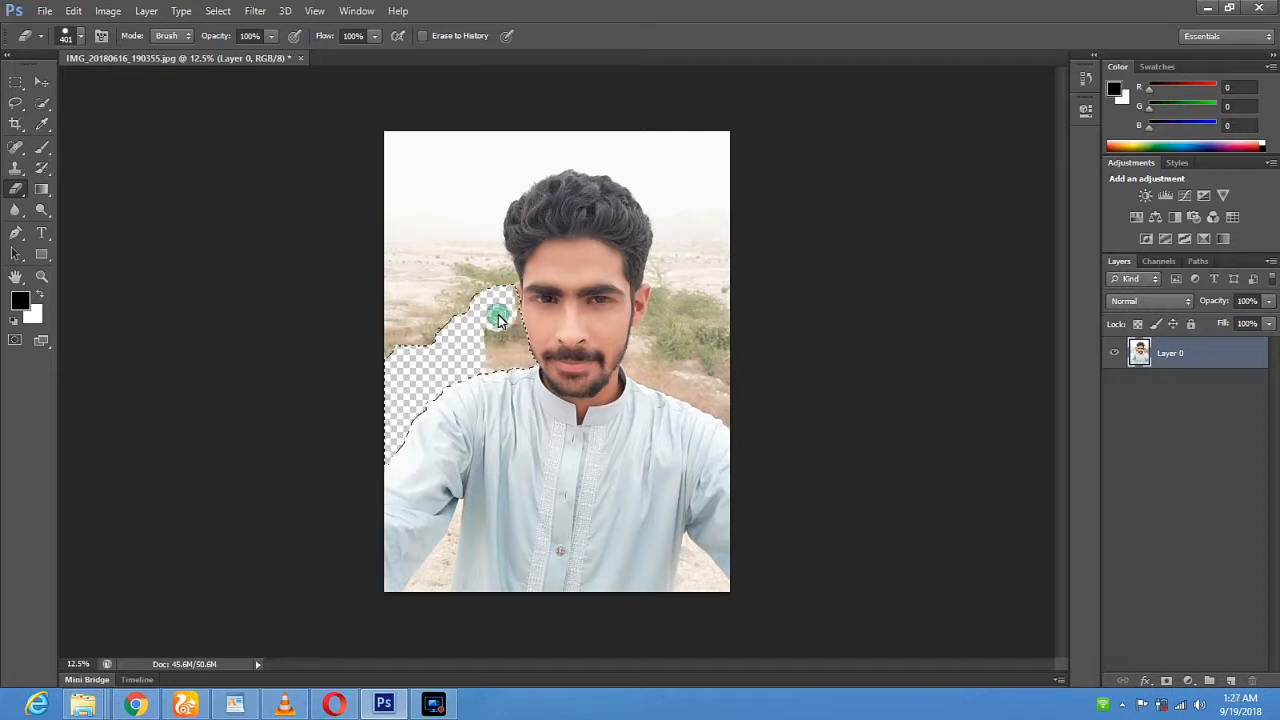
mouse_move(498, 323)
mouse_down()
mouse_move(494, 296)
mouse_move(513, 338)
mouse_up()
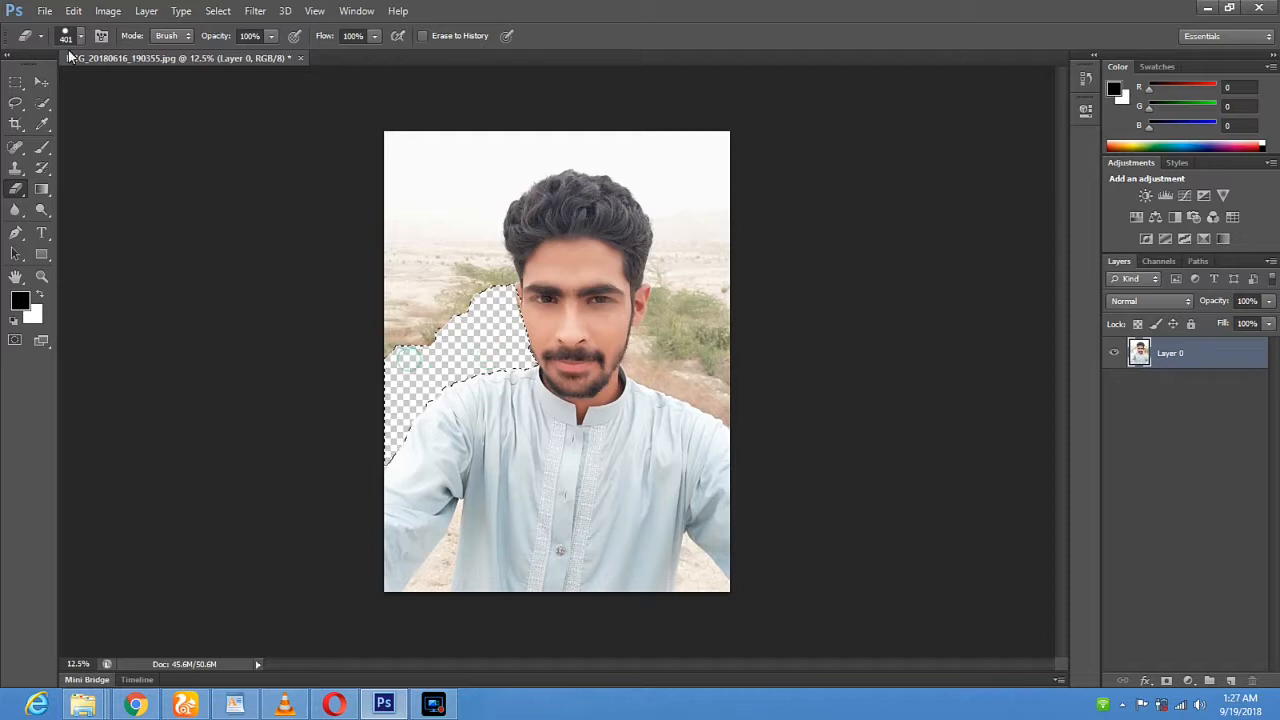
click(15, 102)
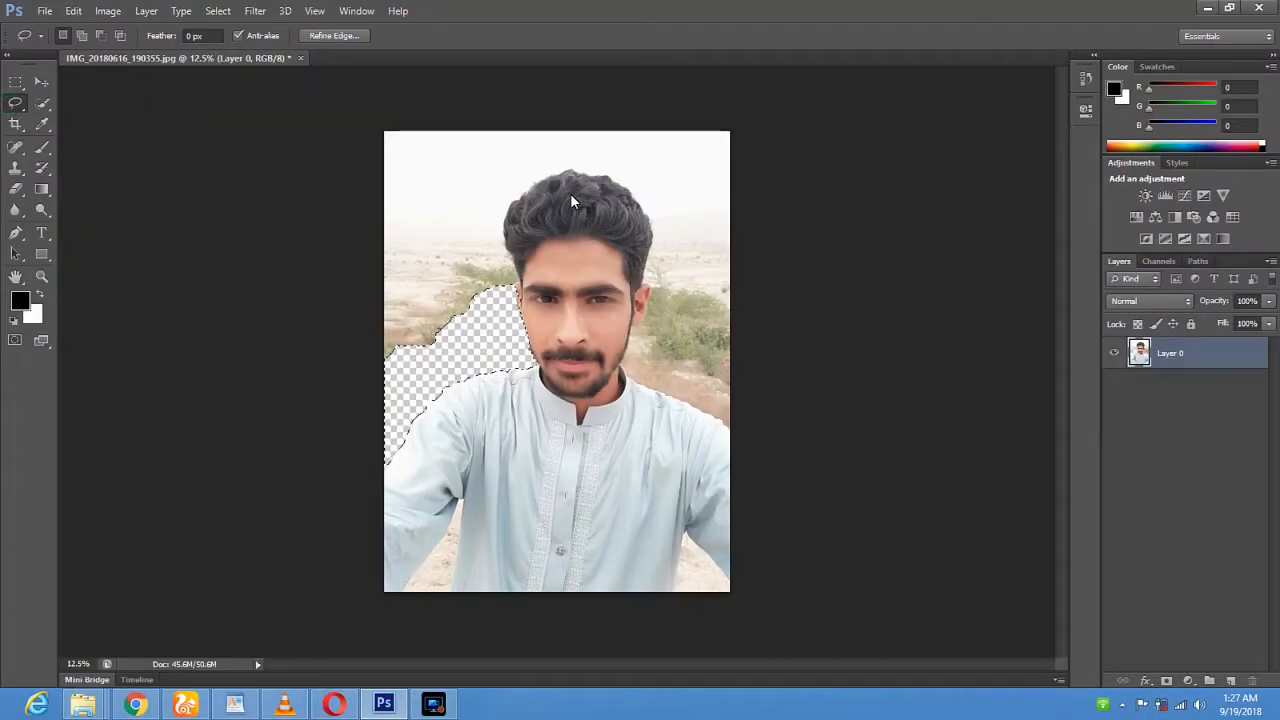
click(707, 188)
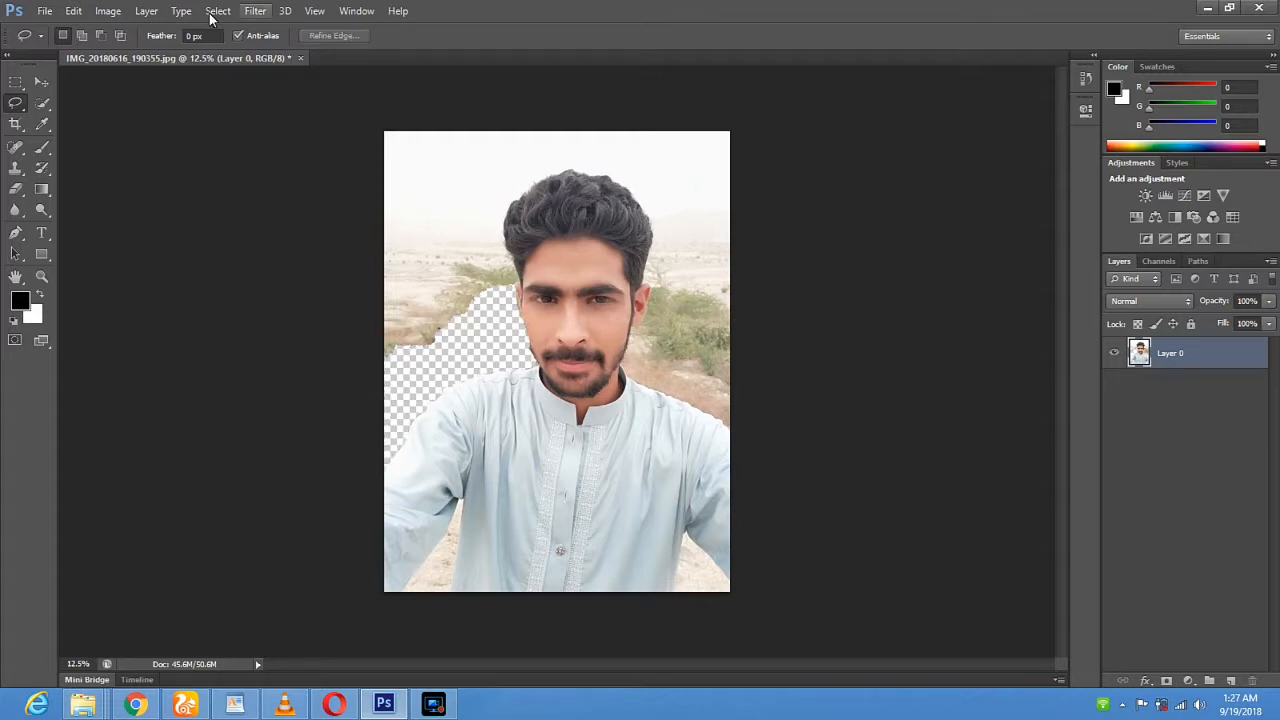
- Quick-select the sky and scenery around the hair down to ear level, erase it, and deselect
click(47, 103)
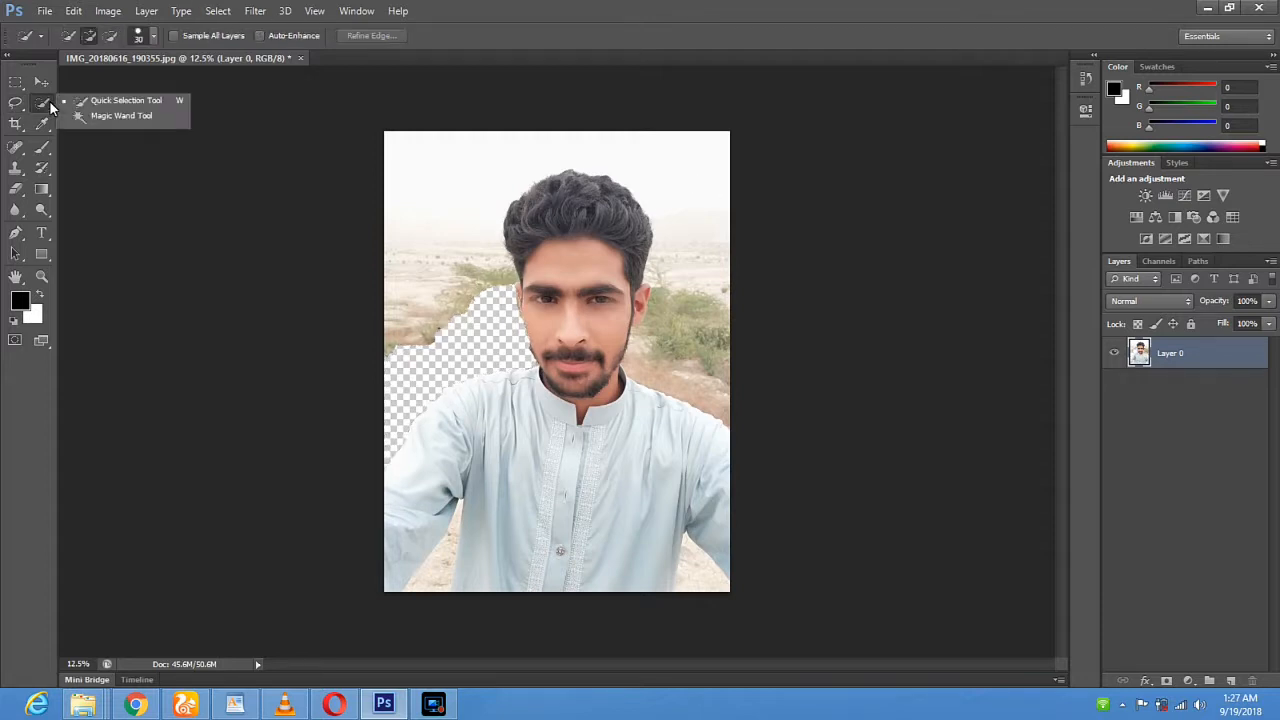
click(498, 278)
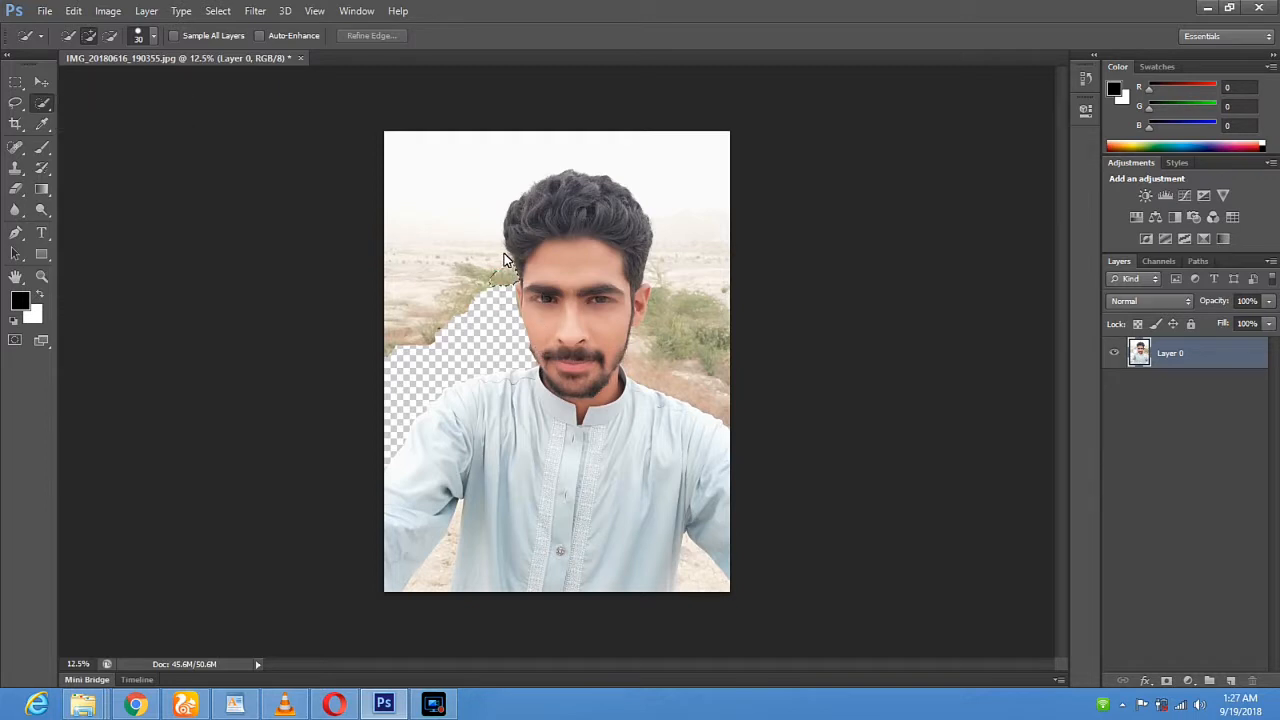
mouse_move(504, 253)
mouse_down()
mouse_move(500, 190)
mouse_move(531, 171)
mouse_move(606, 160)
mouse_move(683, 183)
mouse_up()
click(444, 263)
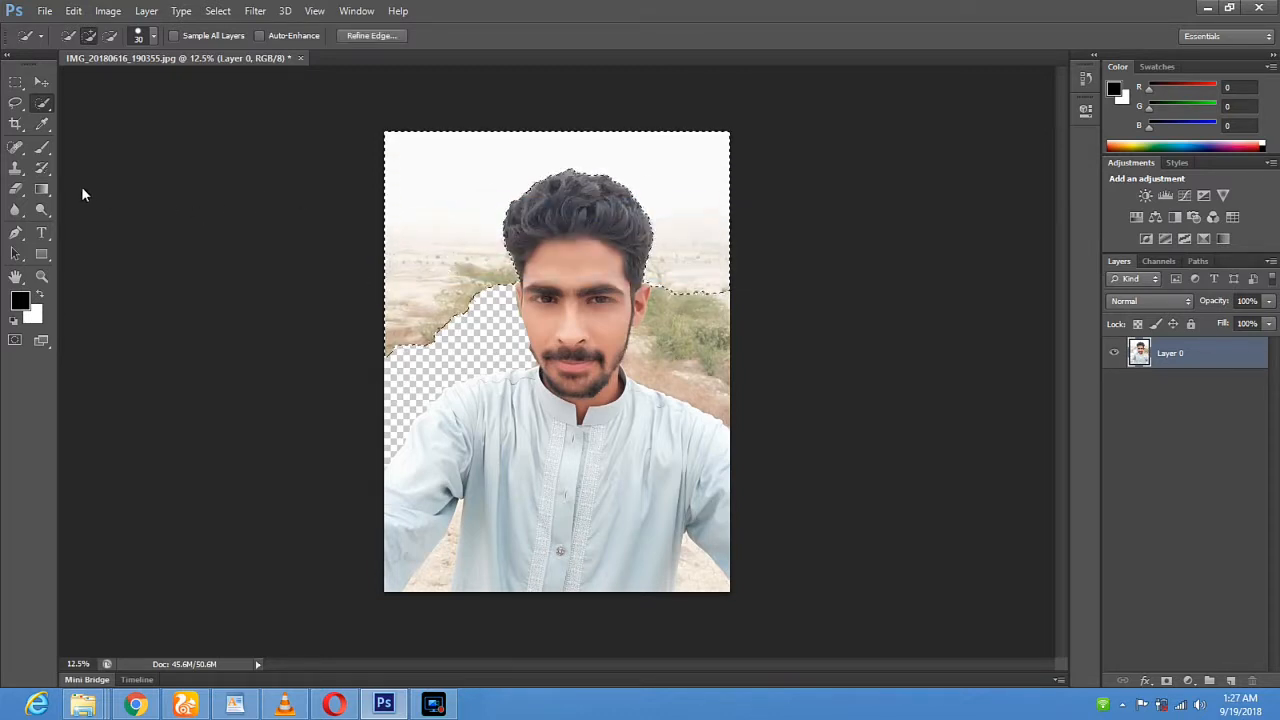
click(15, 188)
mouse_move(389, 365)
mouse_down()
mouse_move(400, 370)
mouse_move(398, 150)
mouse_move(412, 140)
mouse_move(433, 363)
mouse_move(423, 131)
mouse_move(451, 337)
mouse_move(512, 272)
mouse_move(476, 246)
mouse_move(474, 198)
mouse_move(500, 180)
mouse_move(471, 143)
mouse_move(505, 245)
mouse_move(500, 150)
mouse_move(533, 212)
mouse_move(568, 165)
mouse_move(614, 248)
mouse_move(620, 212)
mouse_move(700, 108)
mouse_move(762, 125)
mouse_move(648, 230)
mouse_move(624, 233)
mouse_move(700, 275)
mouse_move(889, 291)
mouse_up()
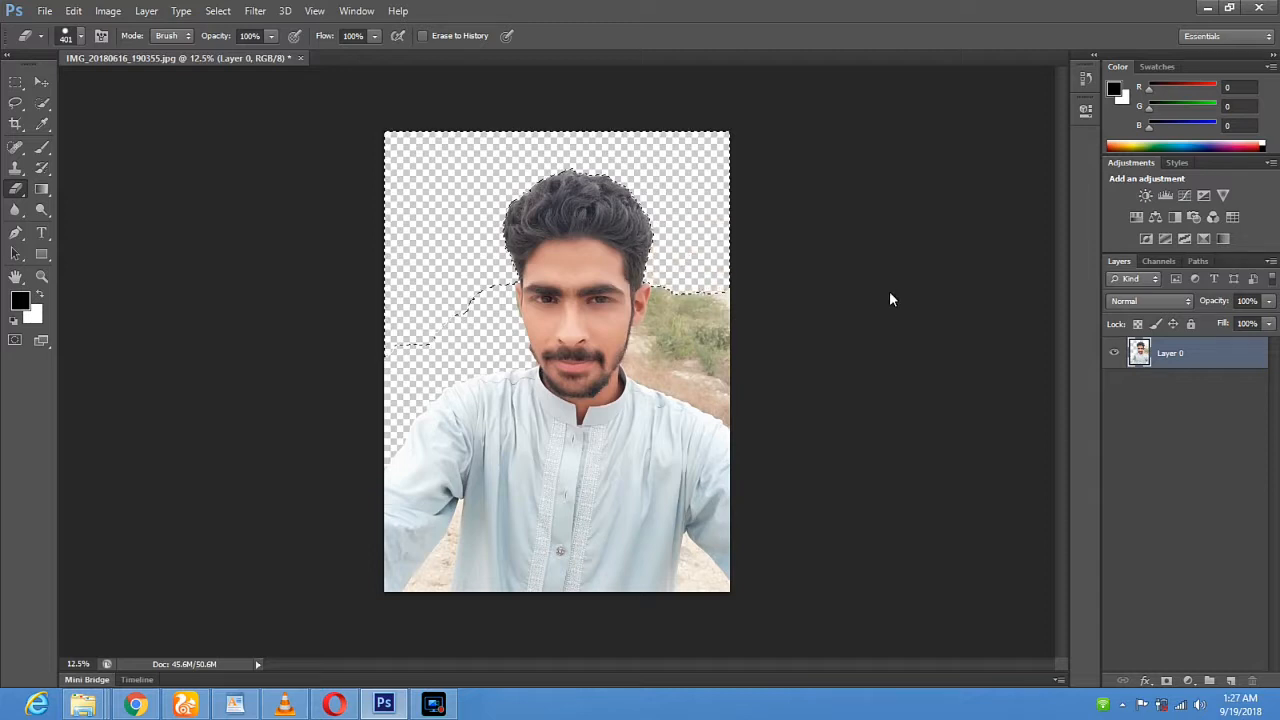
click(16, 104)
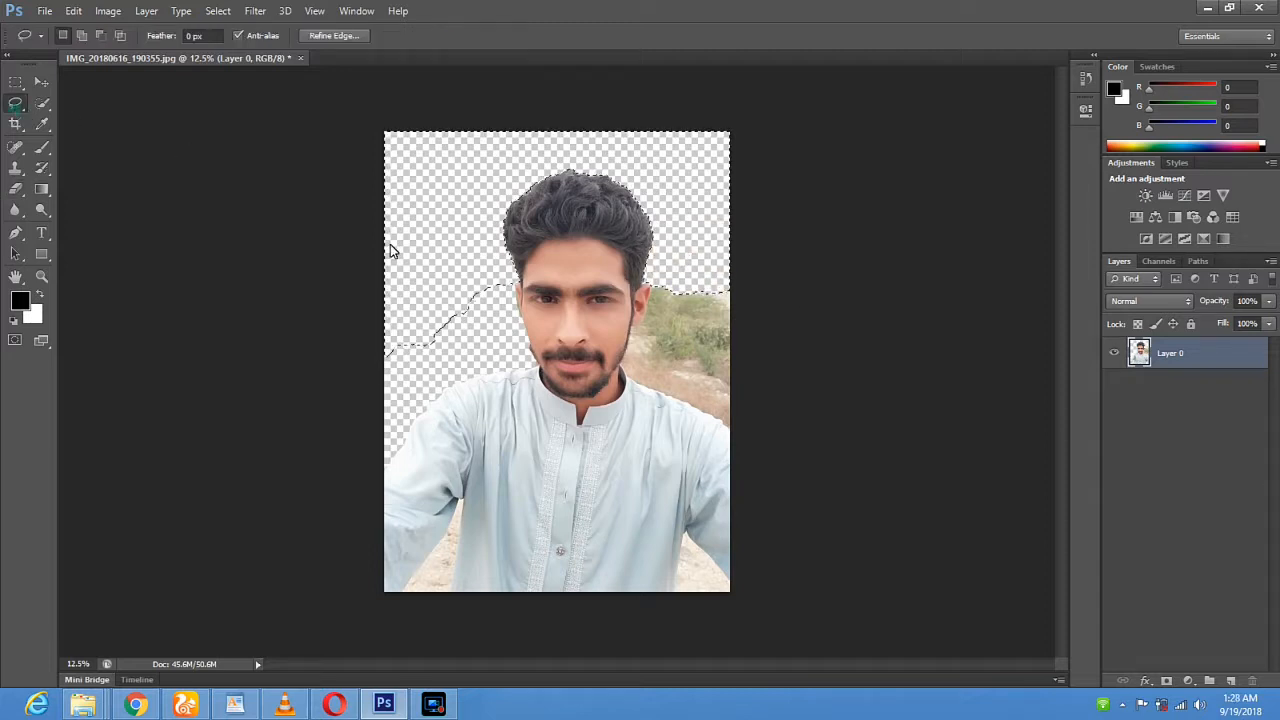
click(42, 104)
key(ctrl+d)
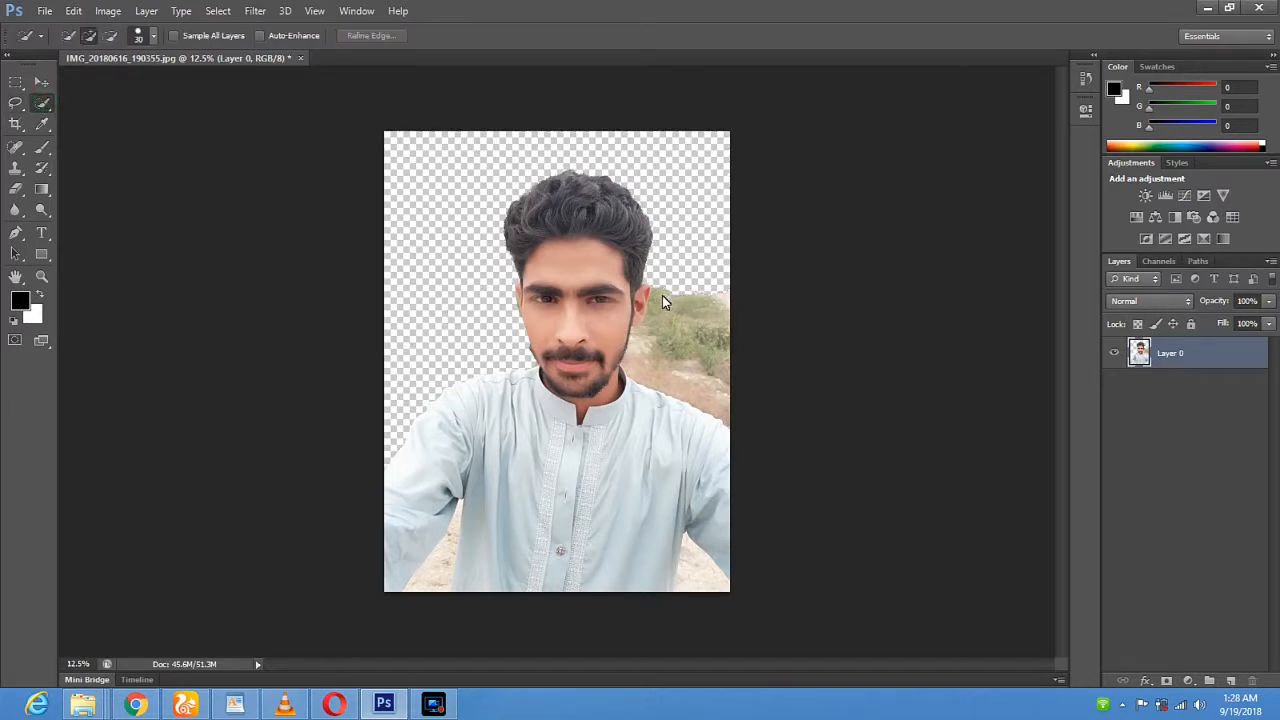
- Quick-select the bushy background between the visible ear and the shoulder, subtract the ear from the selection, and erase the area
mouse_move(658, 313)
mouse_down()
mouse_move(644, 348)
mouse_move(684, 377)
mouse_up()
key(alt)
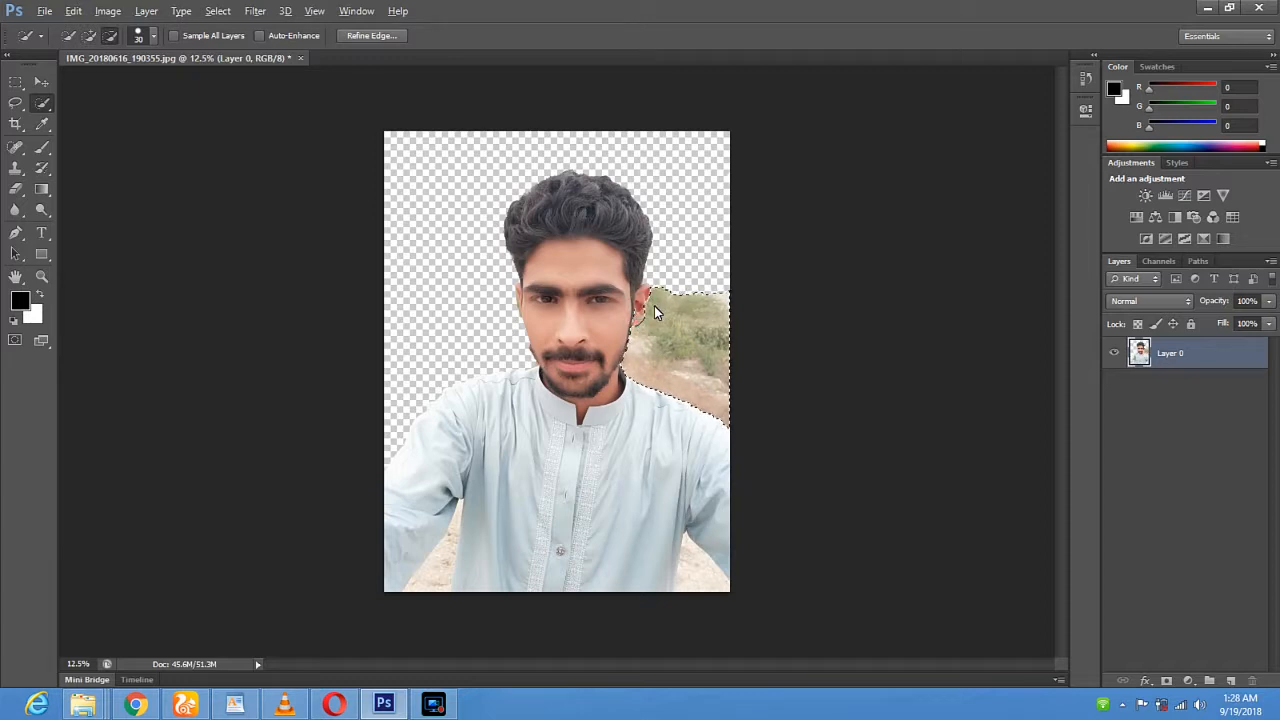
alt+click(653, 307)
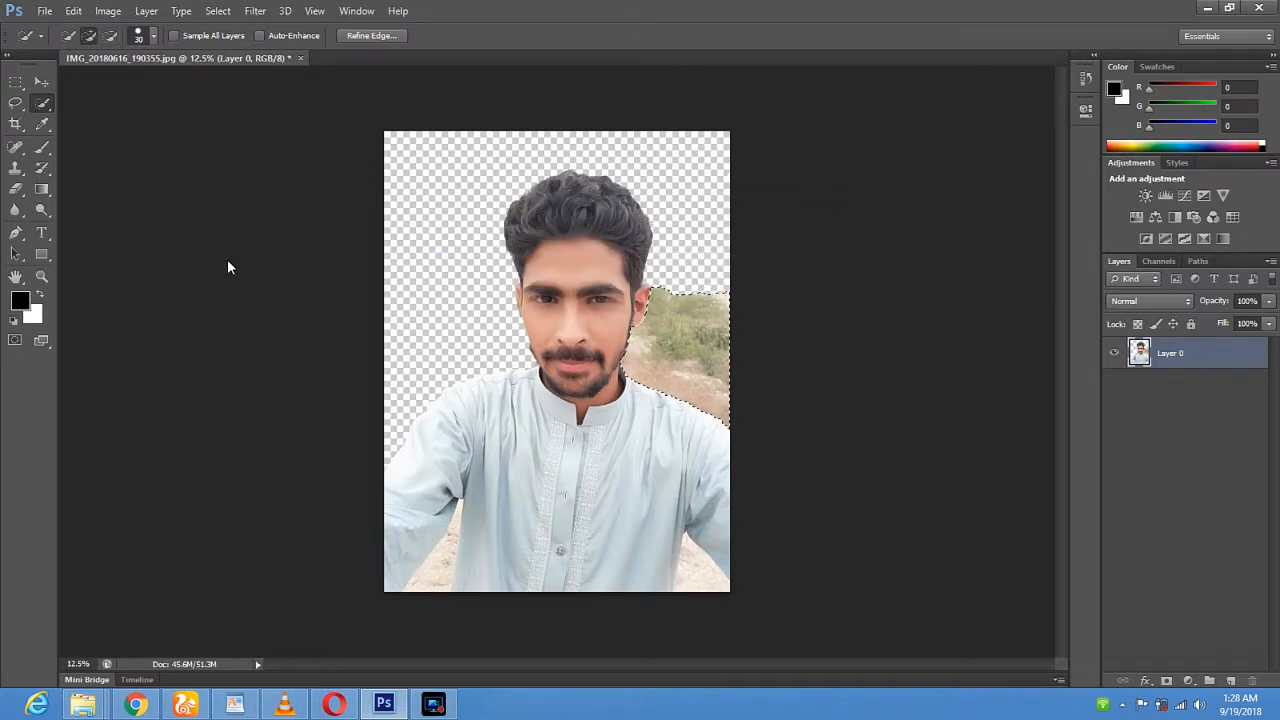
click(15, 188)
mouse_move(793, 308)
mouse_down()
mouse_move(601, 309)
mouse_move(823, 319)
mouse_move(625, 317)
mouse_move(599, 345)
mouse_move(724, 367)
mouse_move(721, 340)
mouse_move(729, 375)
mouse_move(621, 339)
mouse_move(766, 431)
mouse_up()
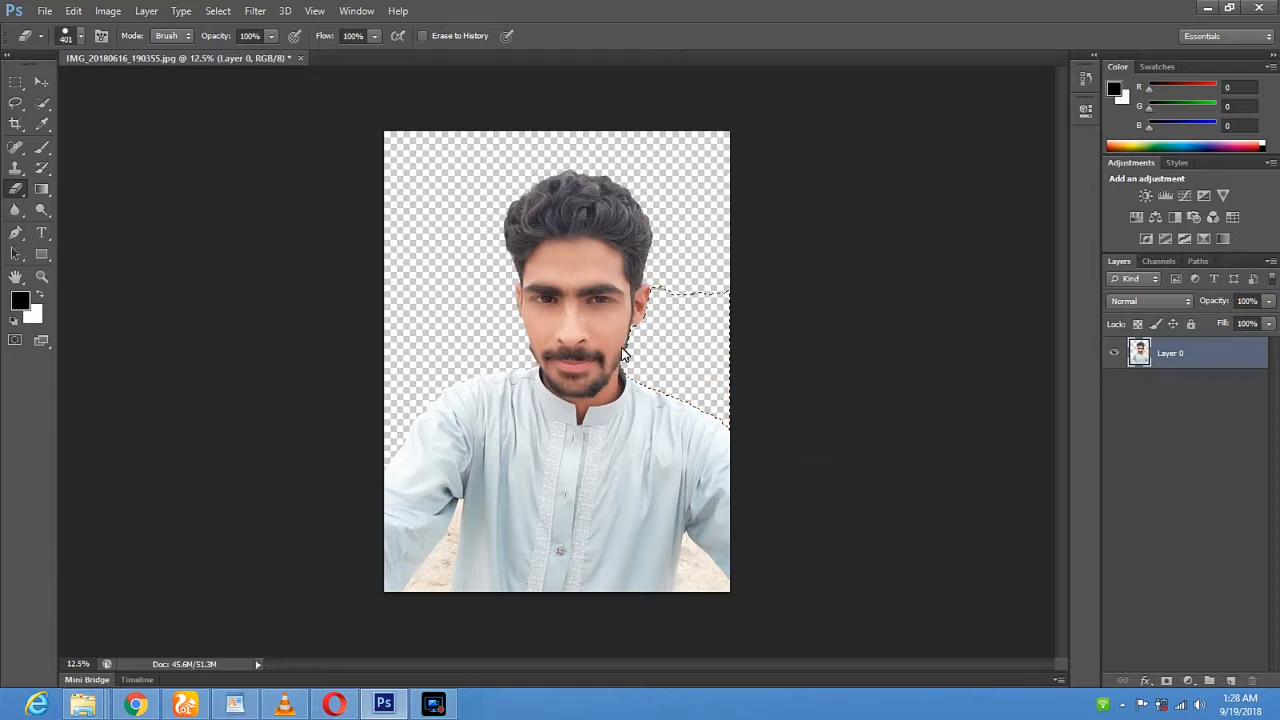
- Quick-select and erase the sandy gap between the torso and the arm on the photo's left side
click(42, 103)
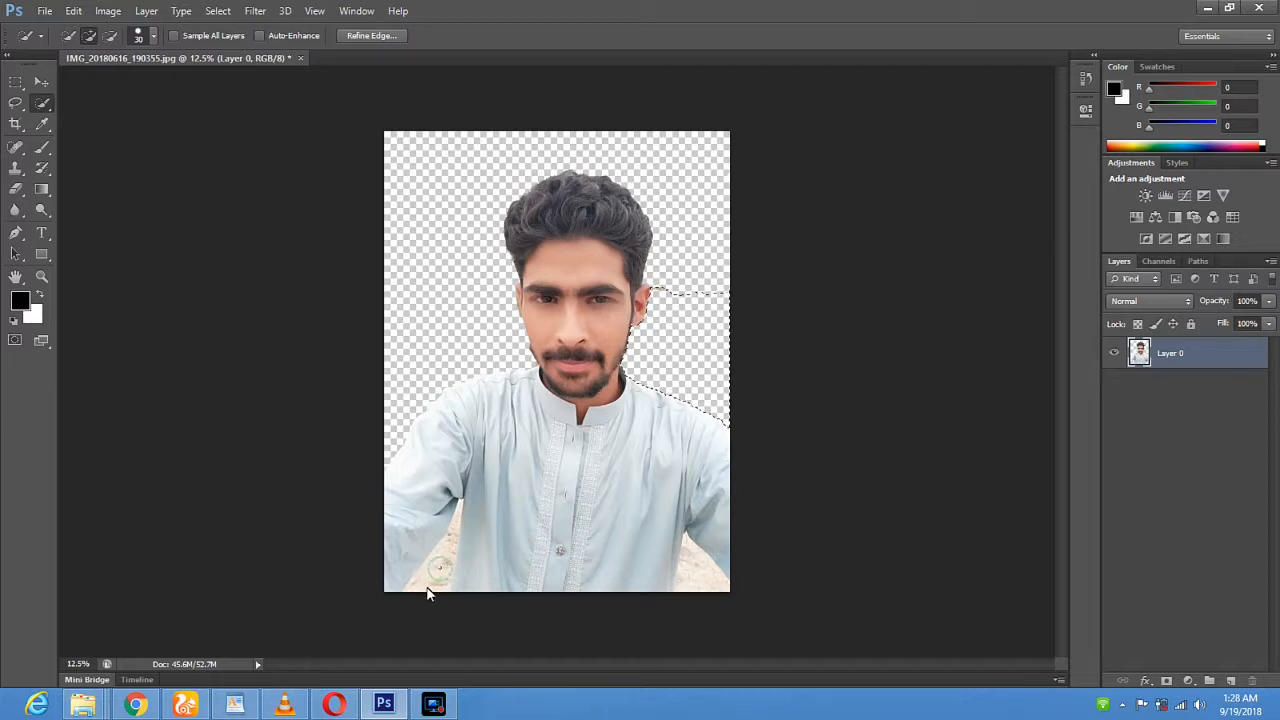
mouse_move(430, 585)
mouse_down()
mouse_move(458, 523)
mouse_move(437, 540)
mouse_up()
key(e)
mouse_move(412, 488)
mouse_down()
mouse_move(459, 502)
mouse_move(413, 609)
mouse_move(455, 575)
mouse_up()
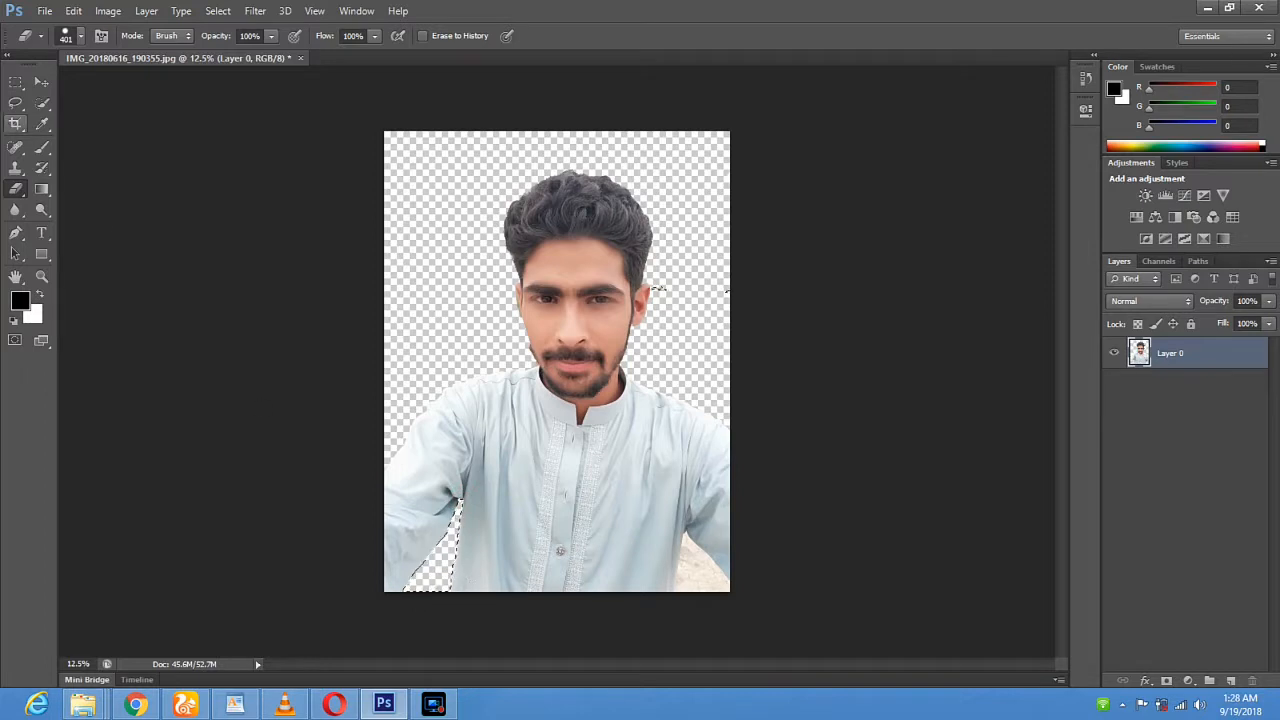
- Erase the sandy gap beneath the arm on the photo's right side, clear the selection, and clean up leftover background beside the ear
click(42, 103)
drag(687, 548, 703, 590)
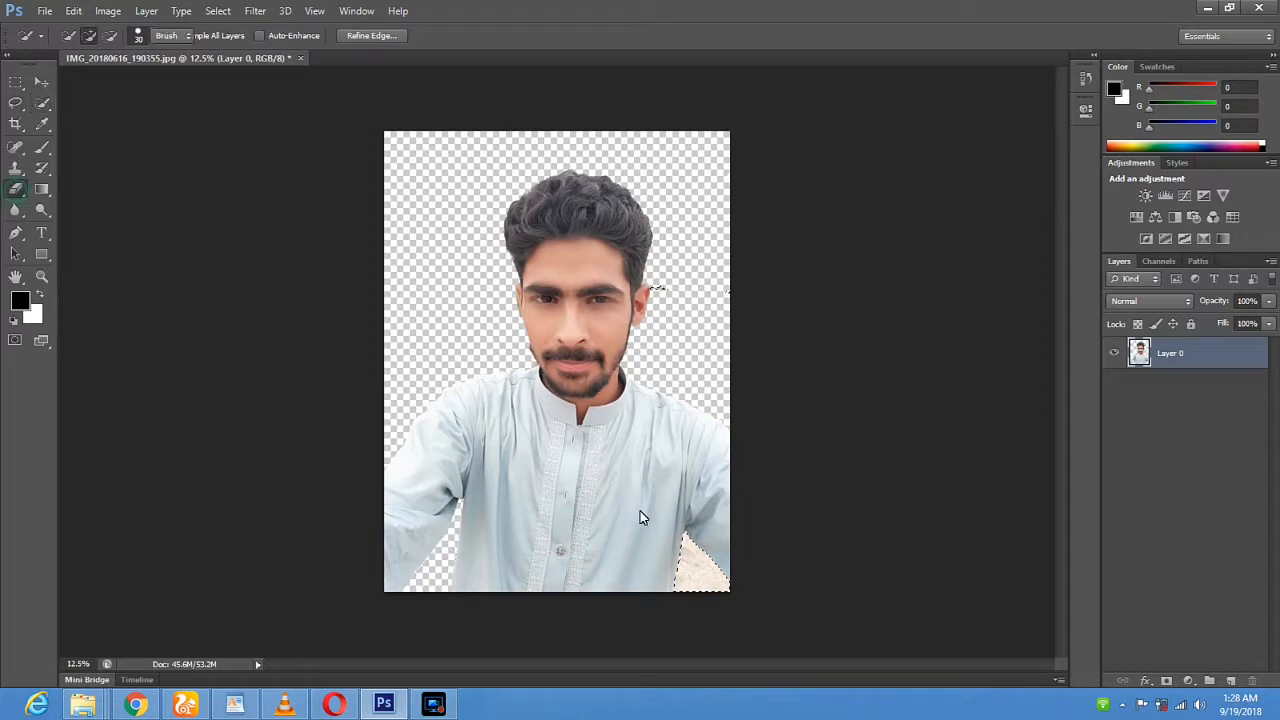
click(15, 189)
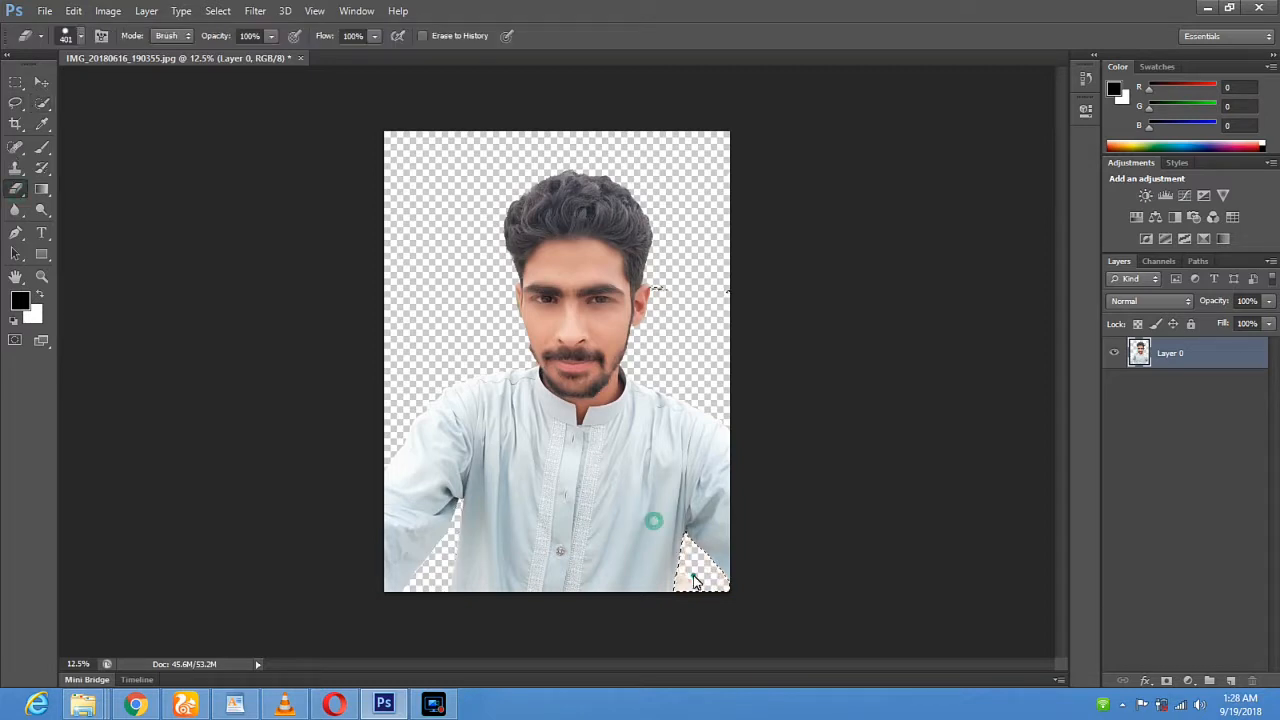
click(17, 104)
click(435, 242)
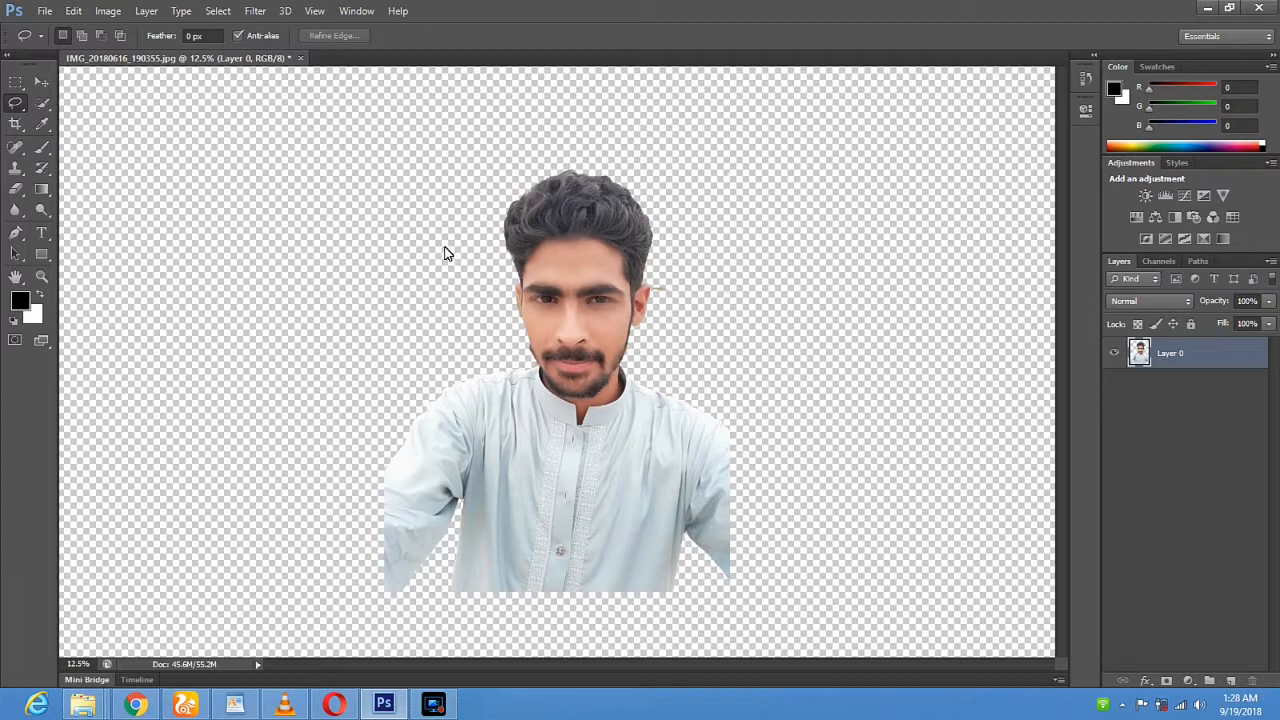
click(18, 190)
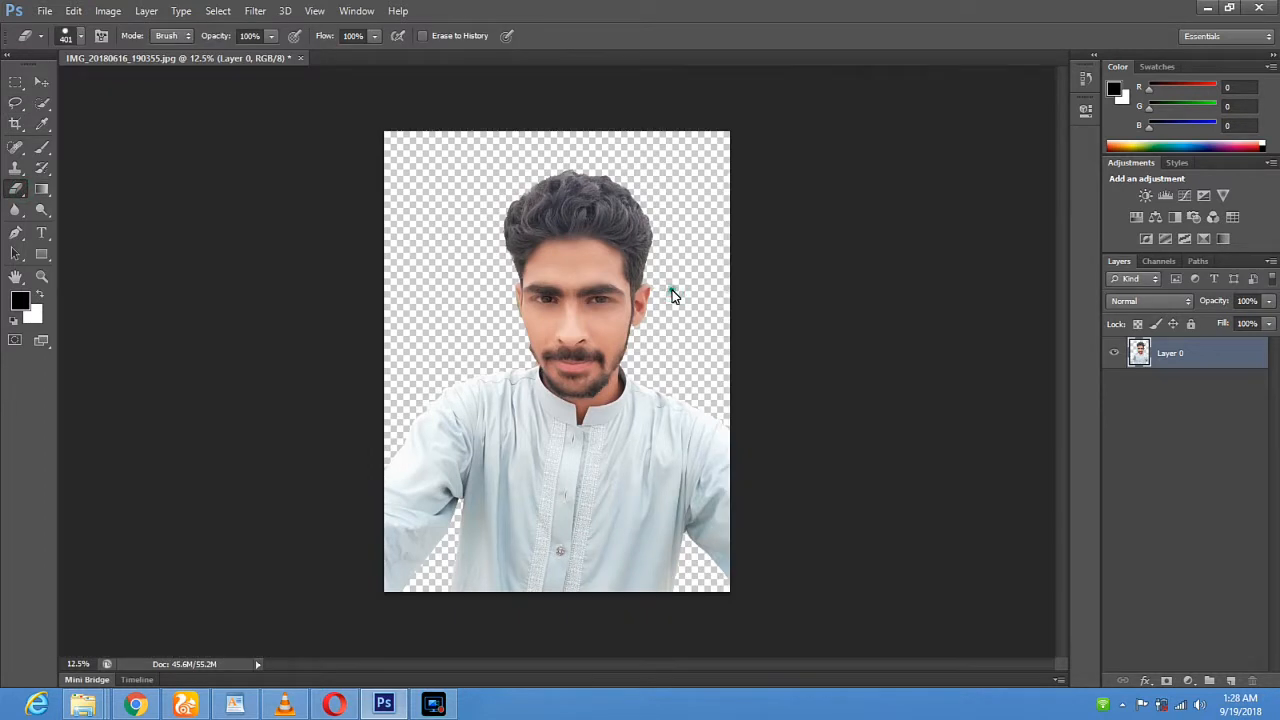
click(671, 293)
- Open 3d-murals-living-room-entrance-mural-wallpaper.jpg from the mural wallpaper folder under soft, Photo Shop Cs6 Wallpapar on drive D:
click(45, 11)
click(62, 44)
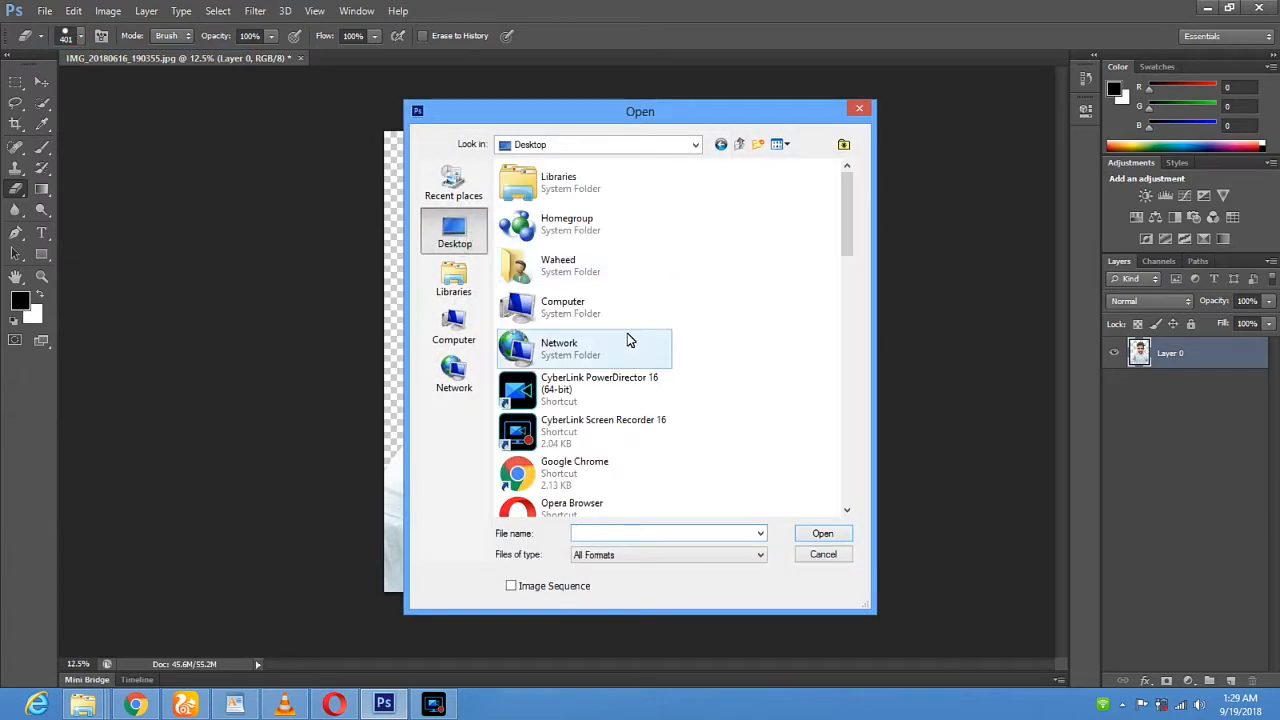
double_click(609, 305)
double_click(639, 252)
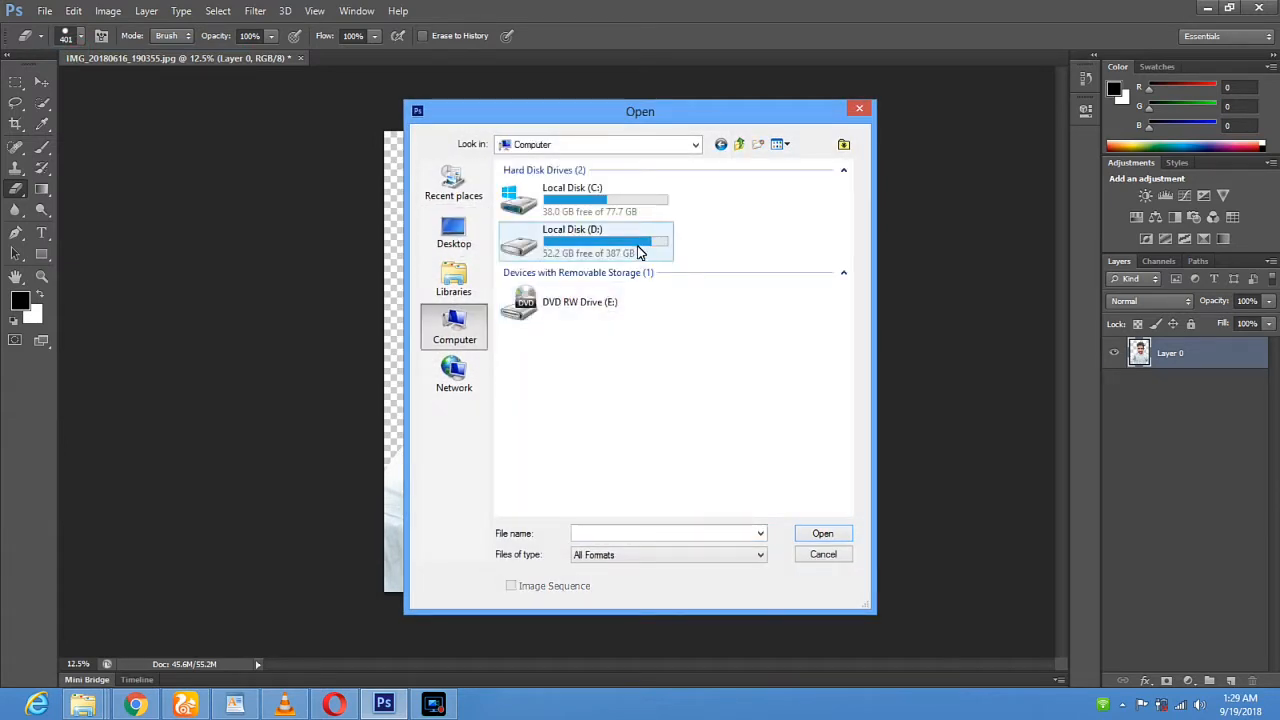
double_click(551, 248)
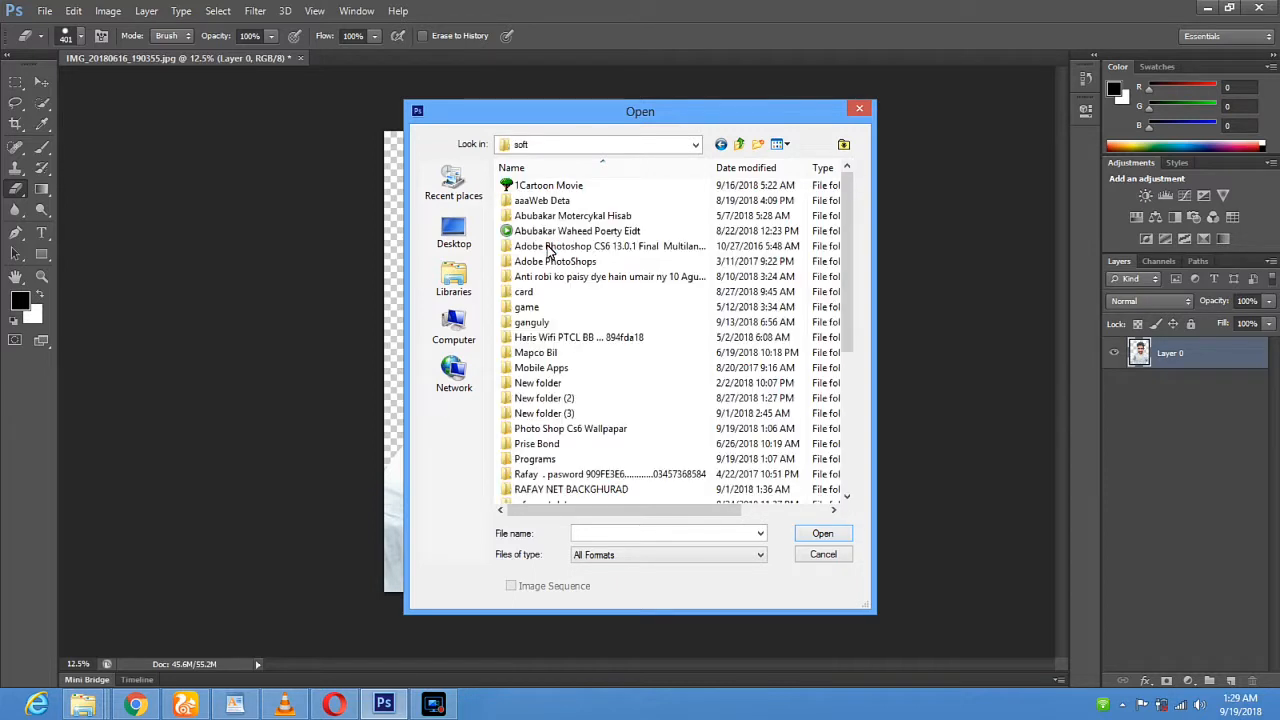
double_click(575, 428)
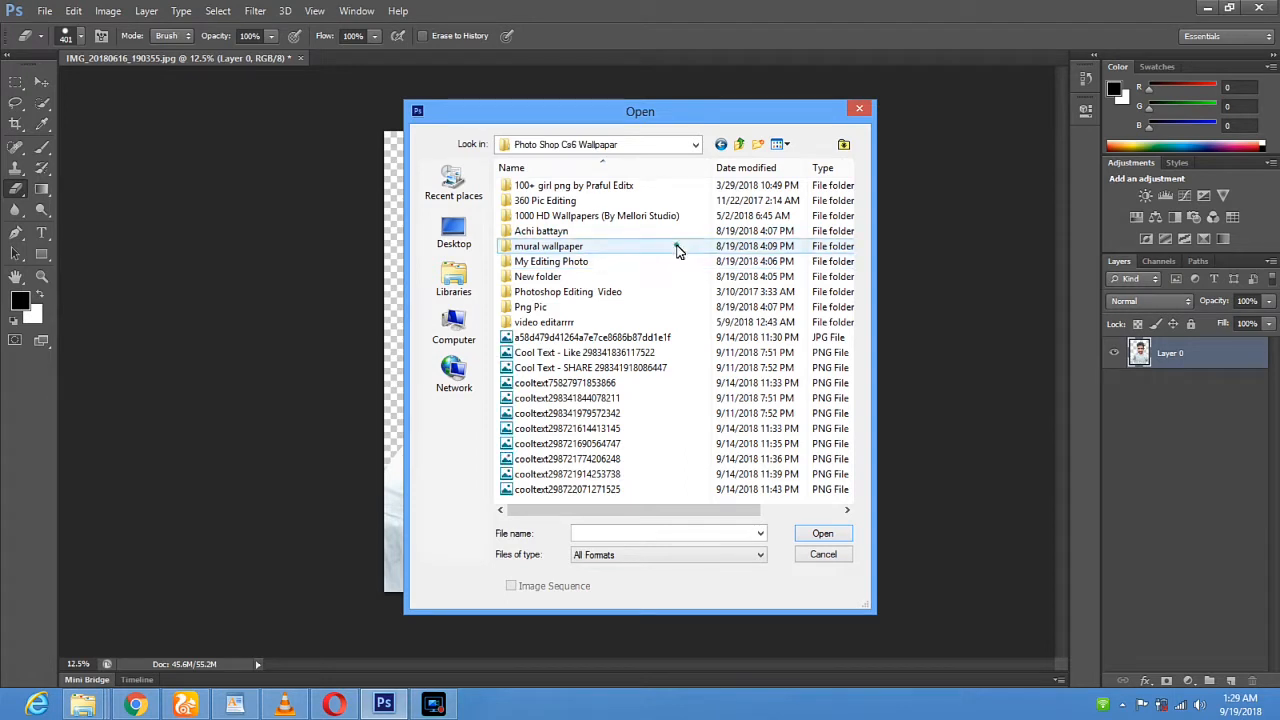
double_click(677, 249)
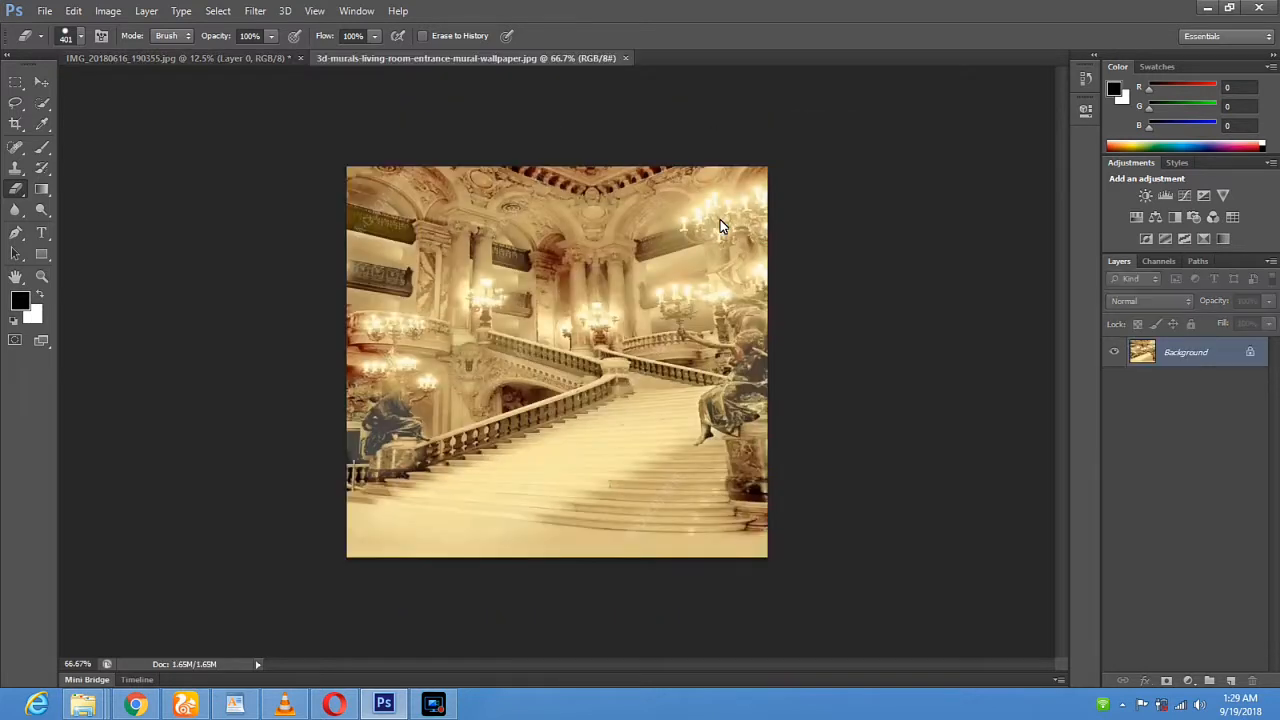
- Select the entire staircase mural image with the Rectangular Marquee and move a copy into the IMG_20180616_190355.jpg portrait document
click(15, 81)
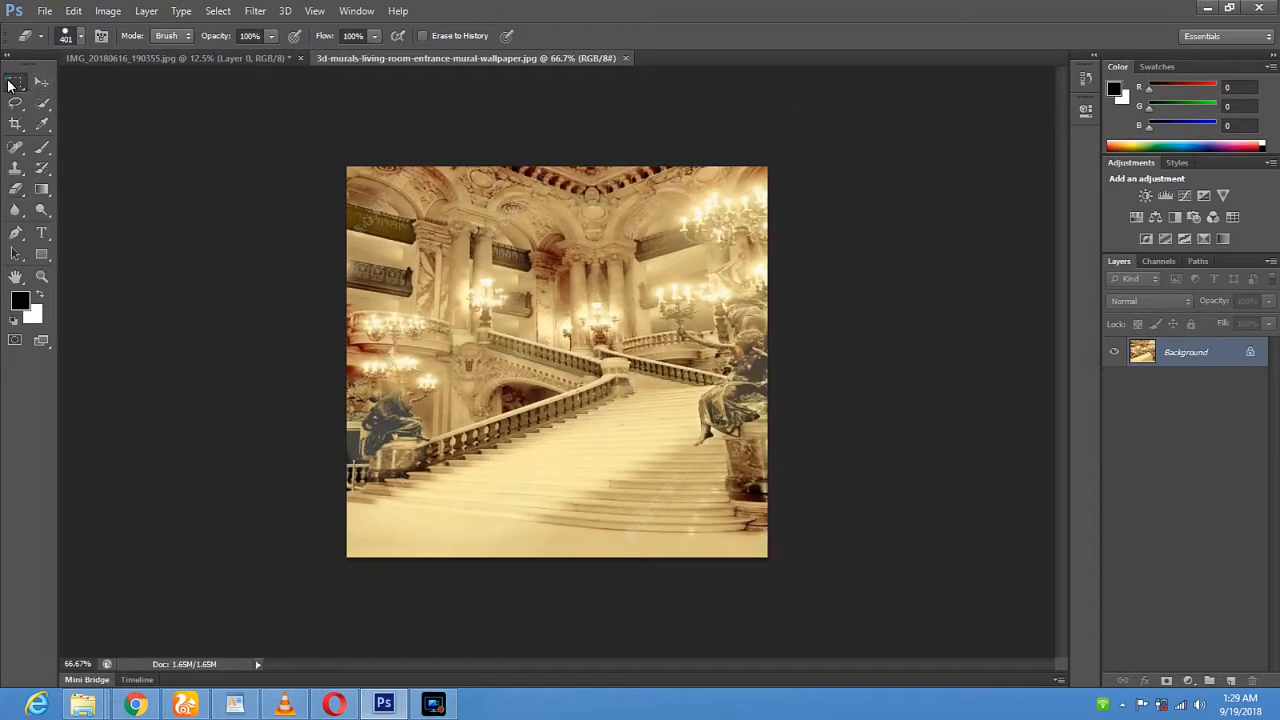
drag(390, 229, 777, 569)
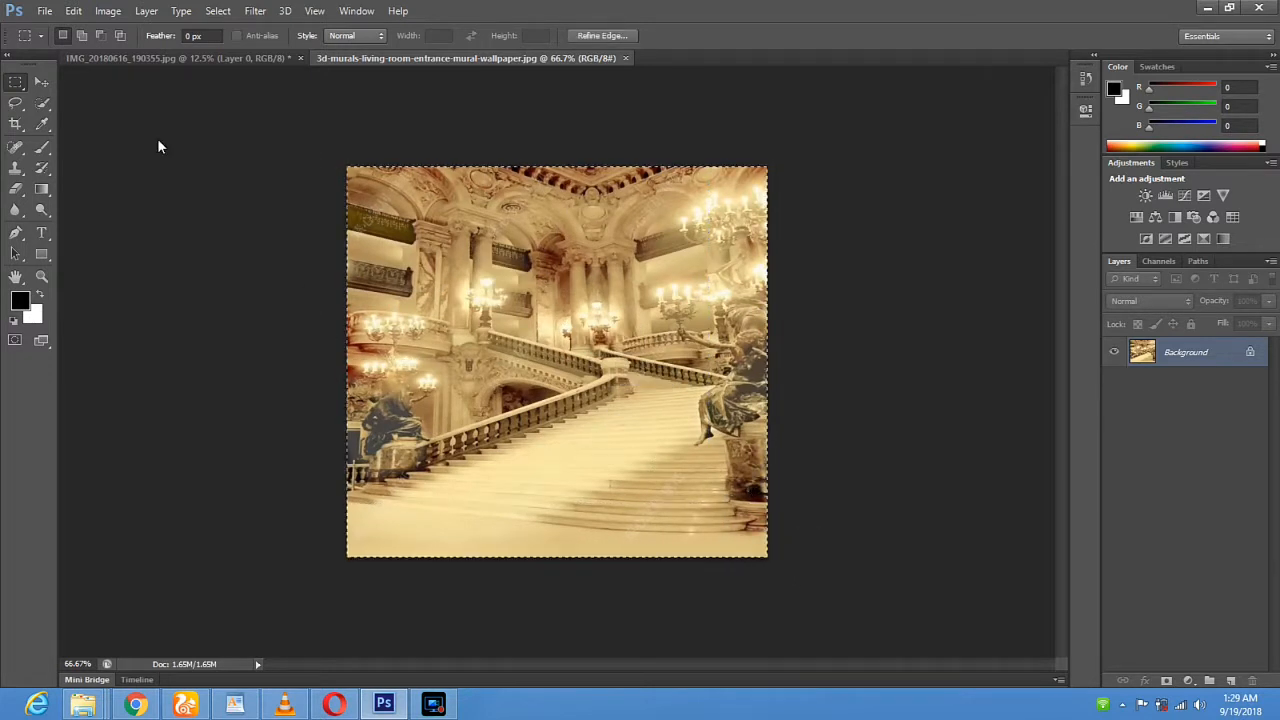
click(39, 84)
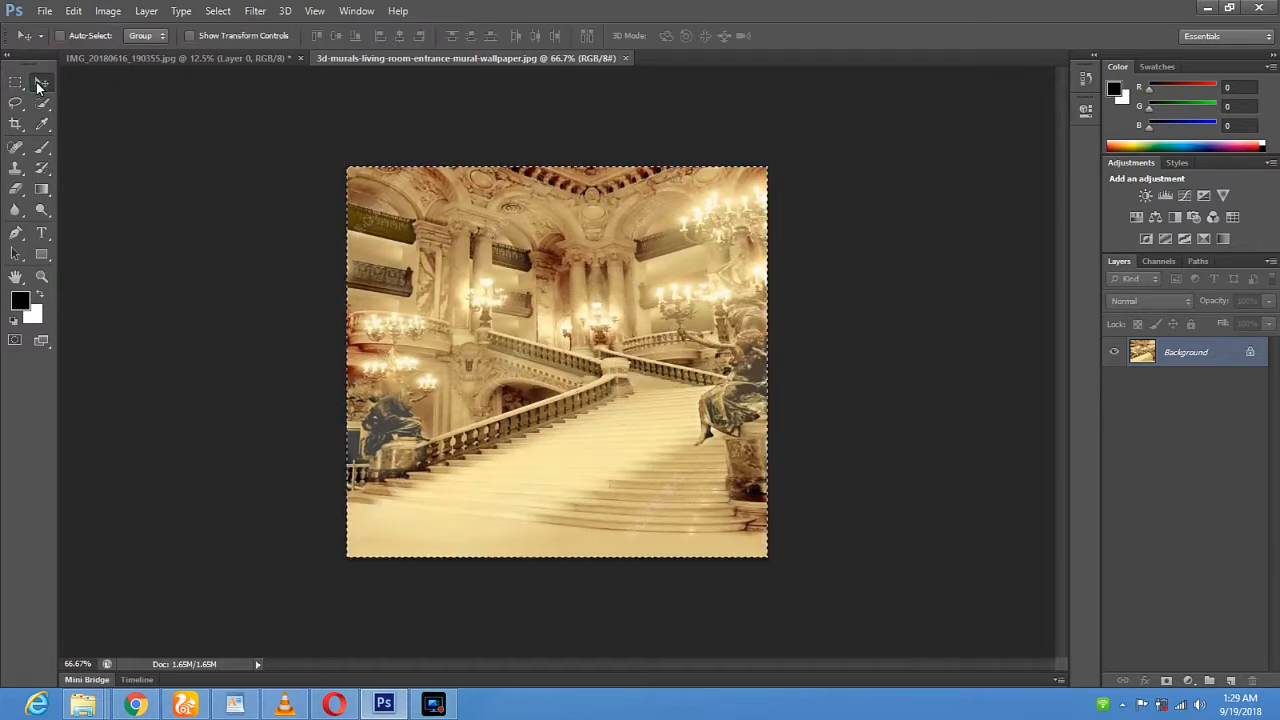
drag(423, 263, 438, 351)
- Scale the staircase layer to about 737% width and 798% height to cover the canvas, and place it beneath the portrait layer
click(190, 35)
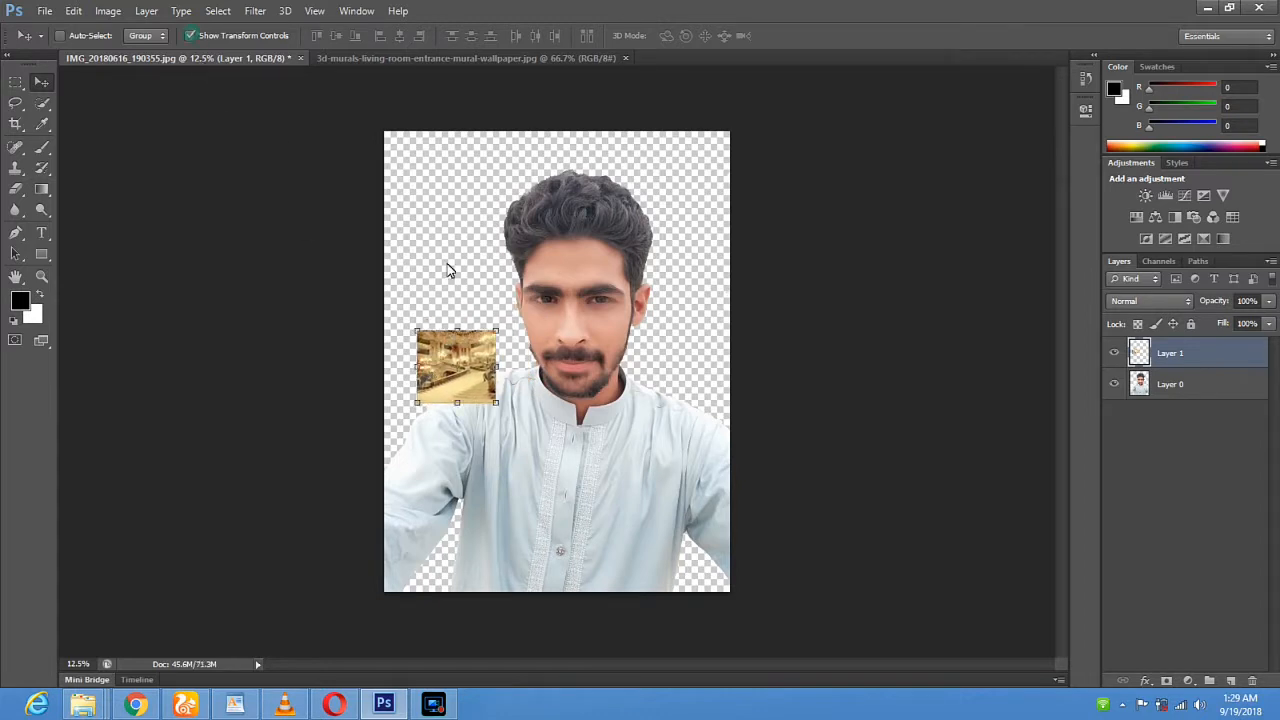
drag(495, 330, 730, 134)
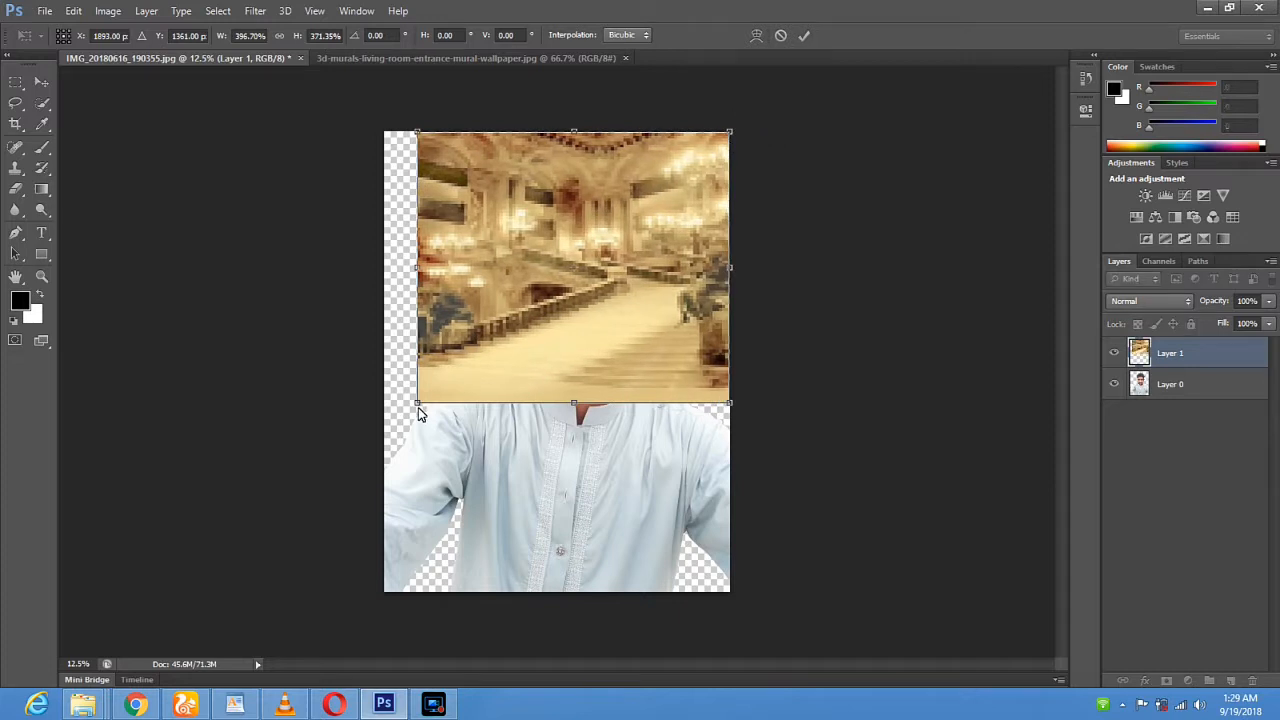
drag(417, 405, 246, 621)
drag(731, 132, 805, 69)
drag(638, 291, 678, 241)
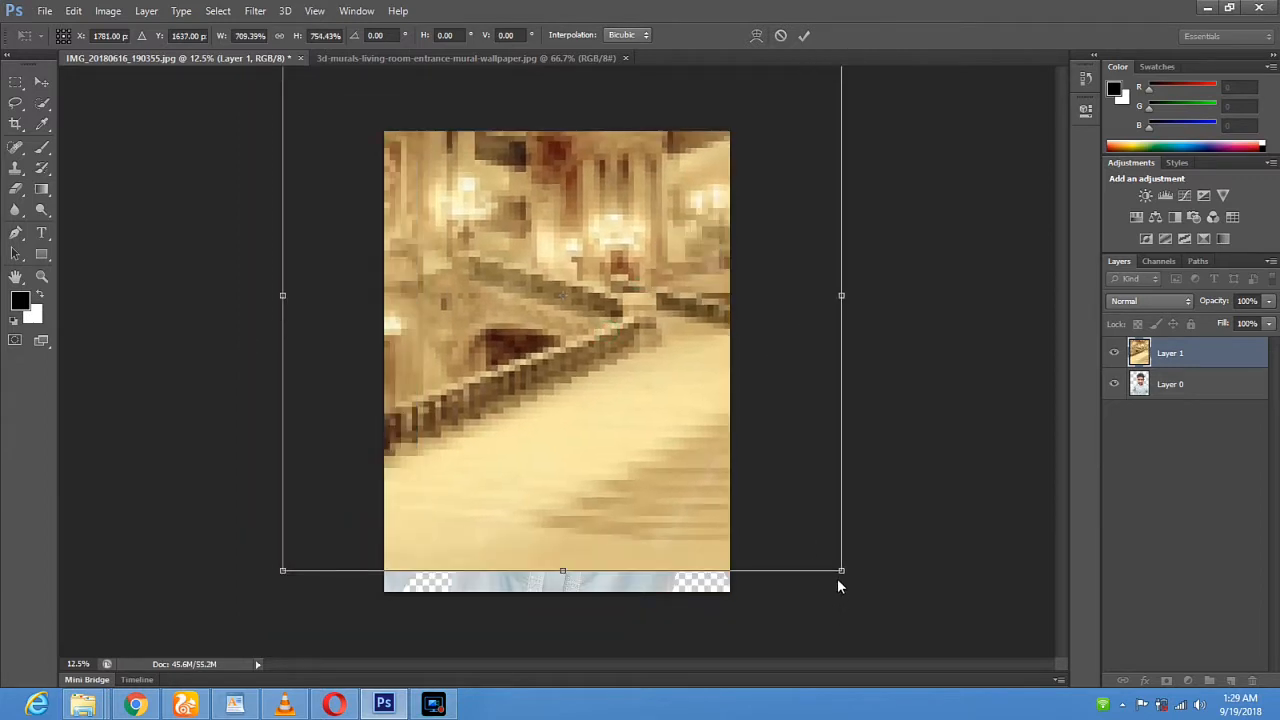
drag(841, 570, 860, 601)
click(42, 81)
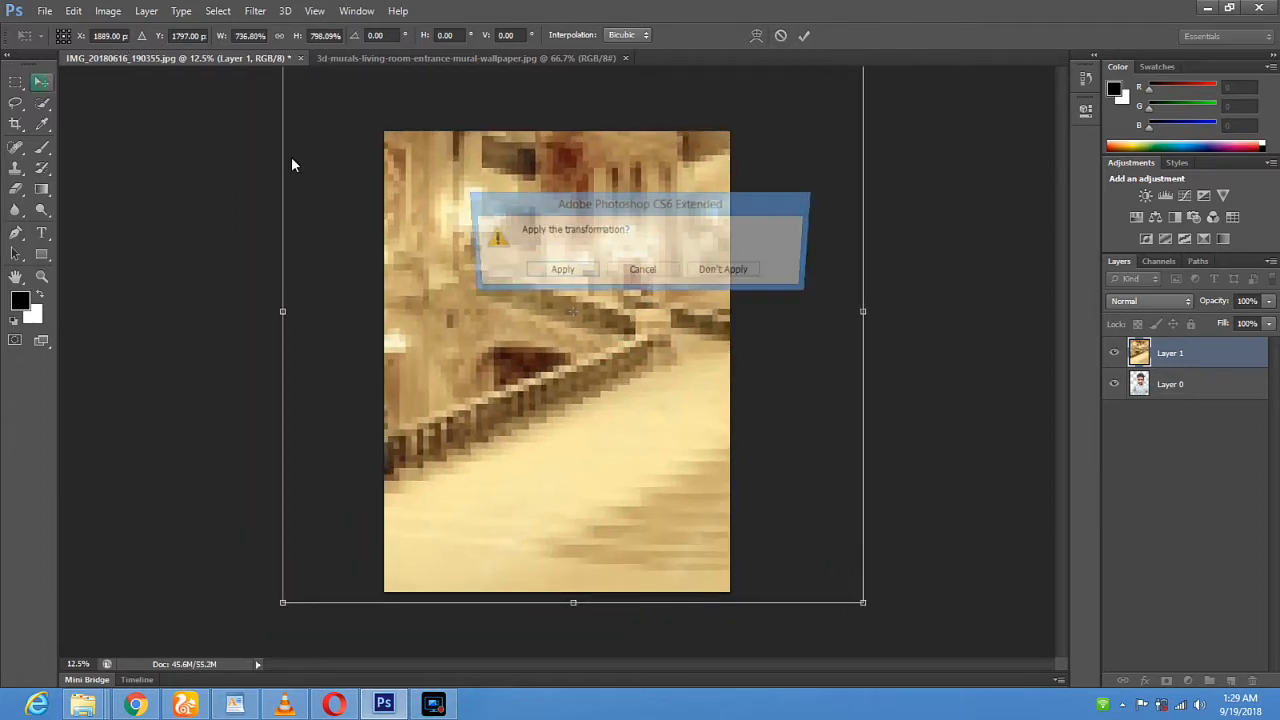
click(557, 272)
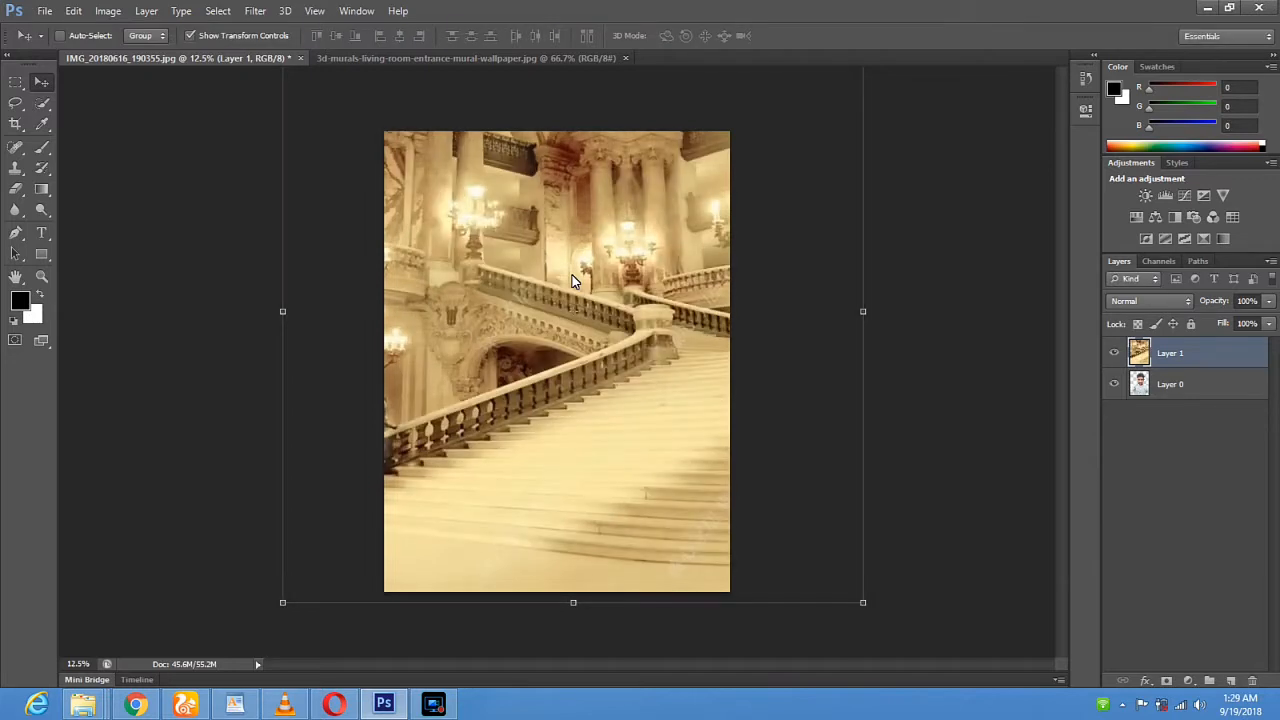
drag(1163, 354, 1169, 394)
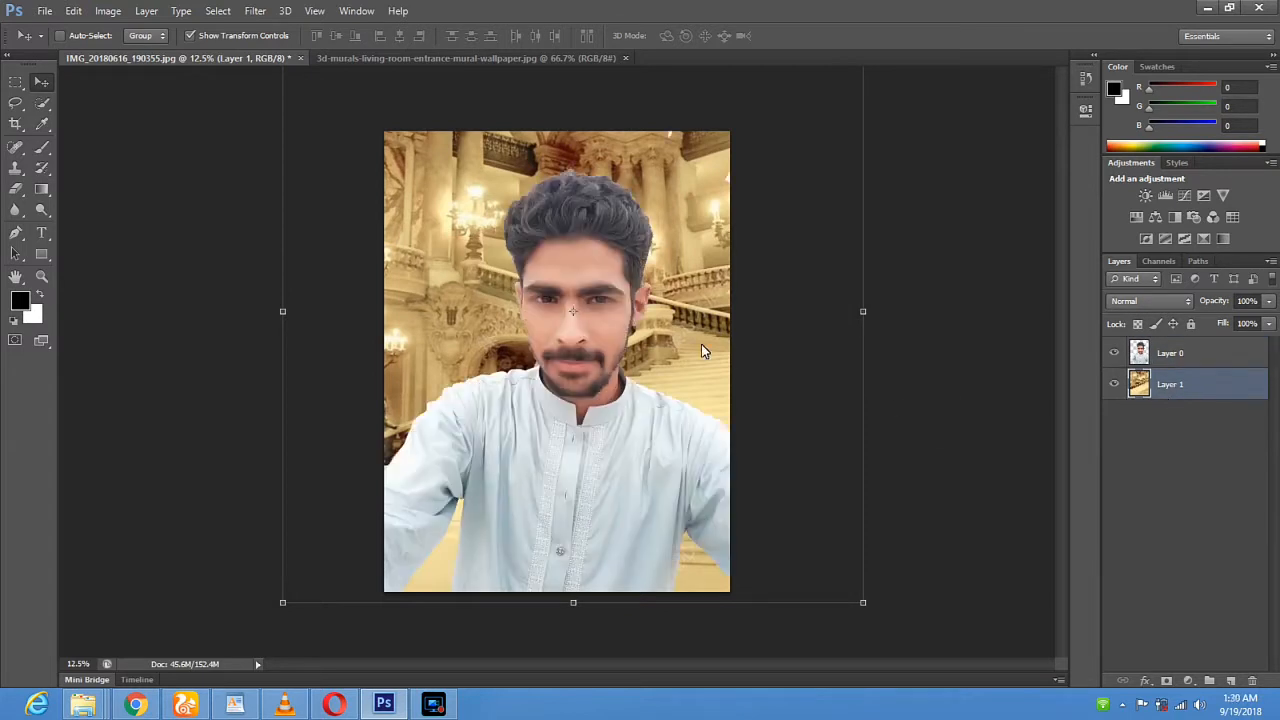
- Shift the staircase layer up and to the right behind the portrait, and stretch it down to the canvas bottom at 105.71% height
drag(655, 323, 700, 290)
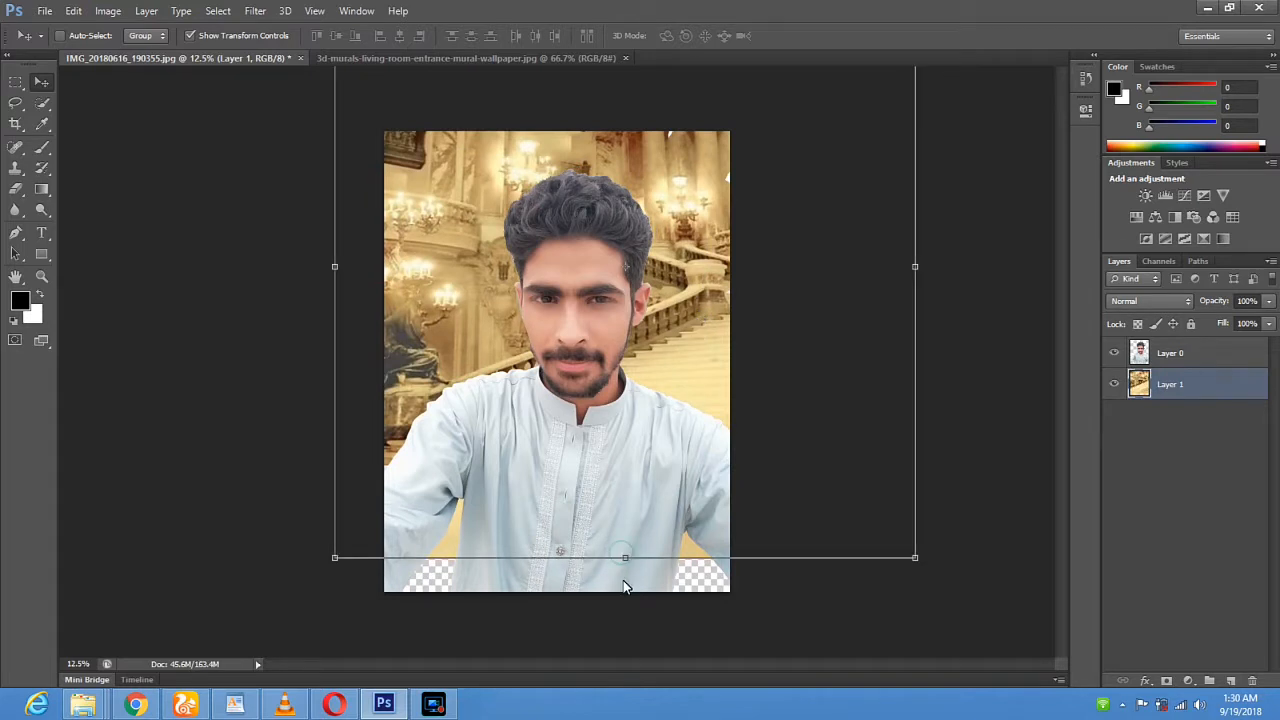
drag(630, 563, 630, 566)
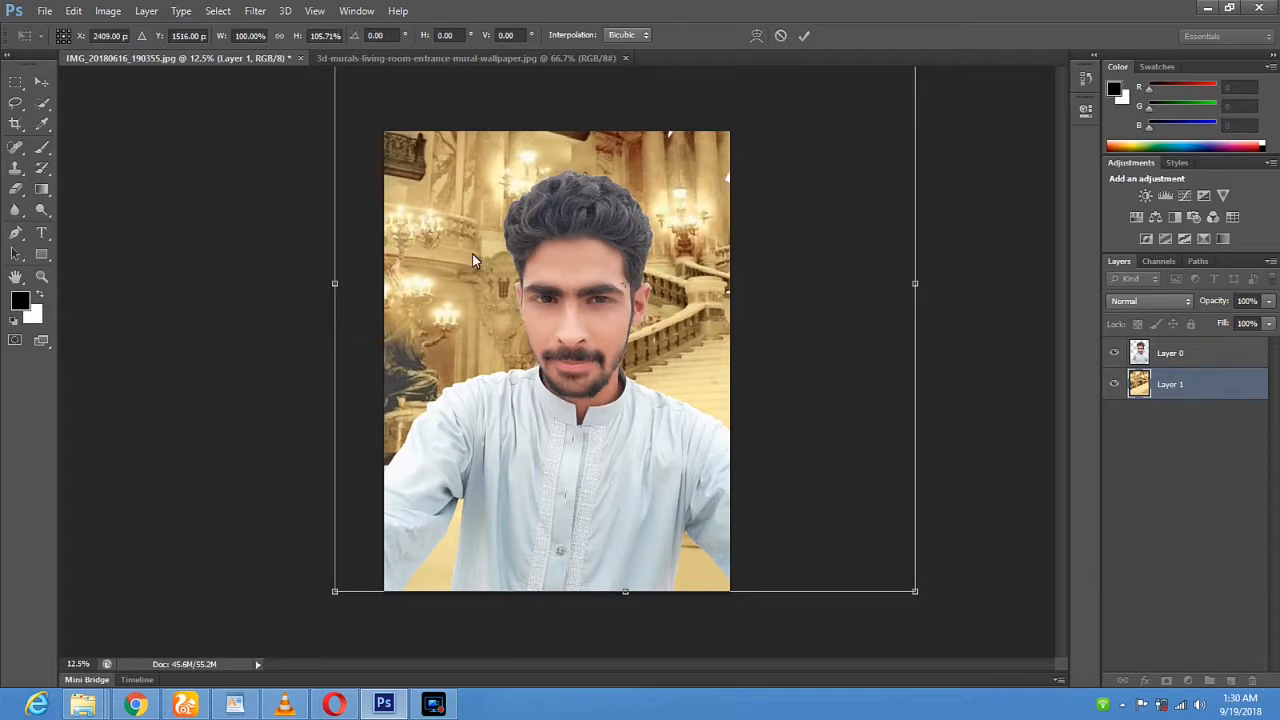
click(38, 90)
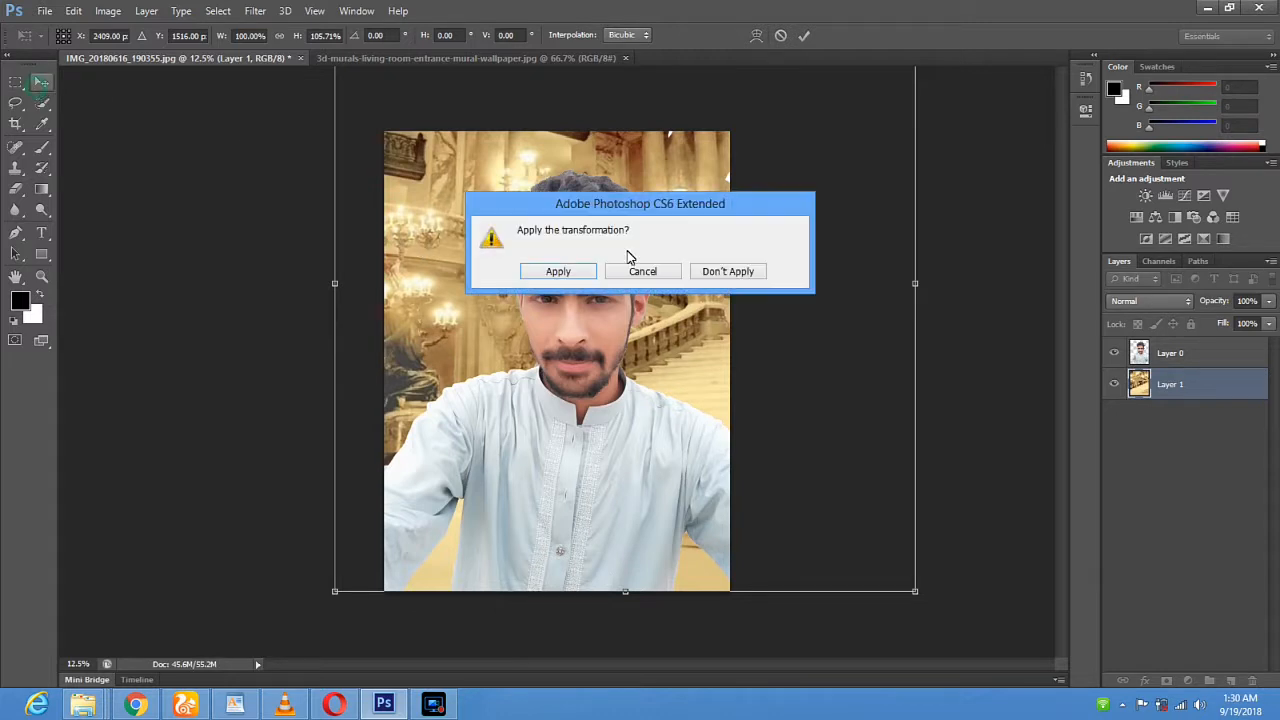
click(560, 272)
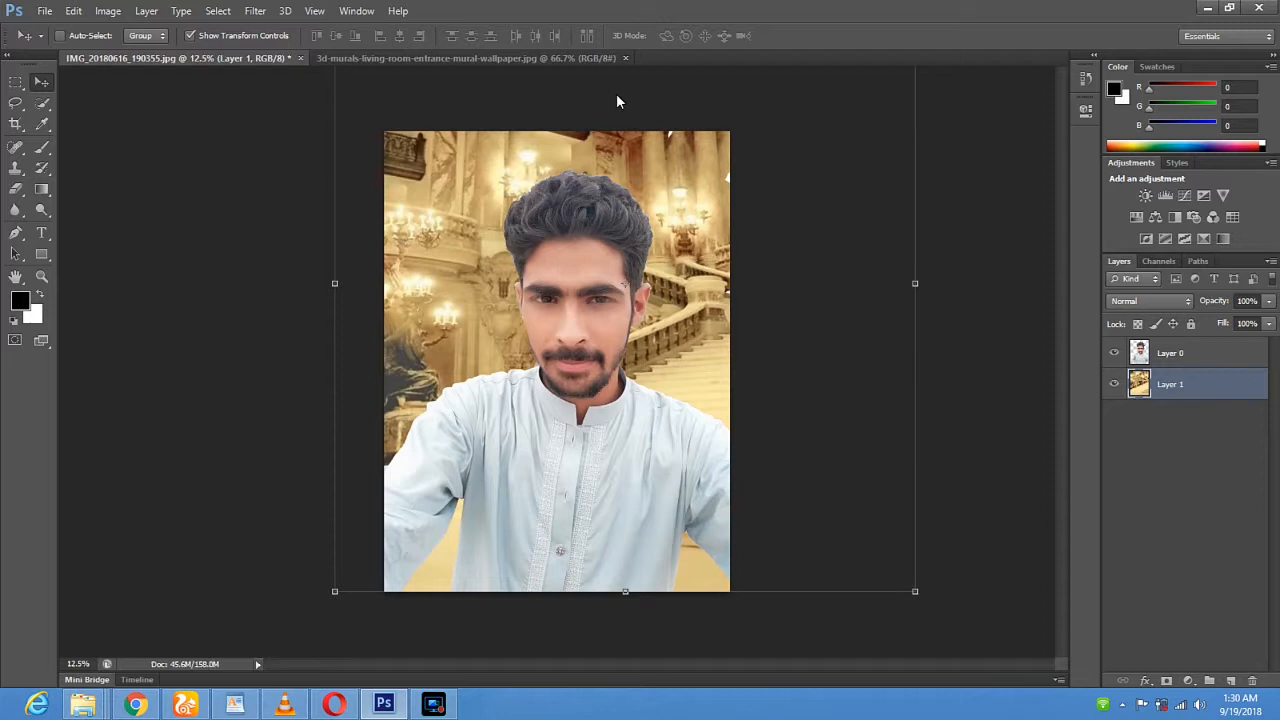
click(190, 36)
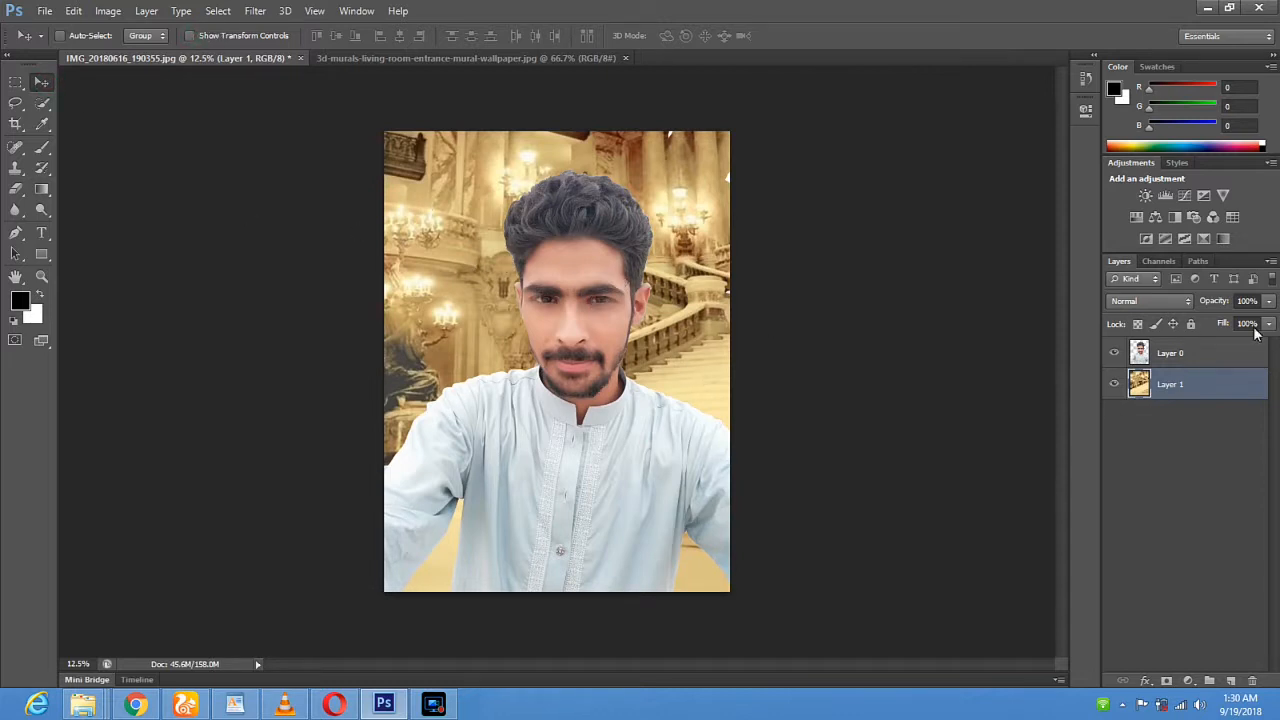
- Darken the hair on Layer 0 using the Burn tool with a soft 442 px brush, midtones range and 50% exposure
click(1187, 353)
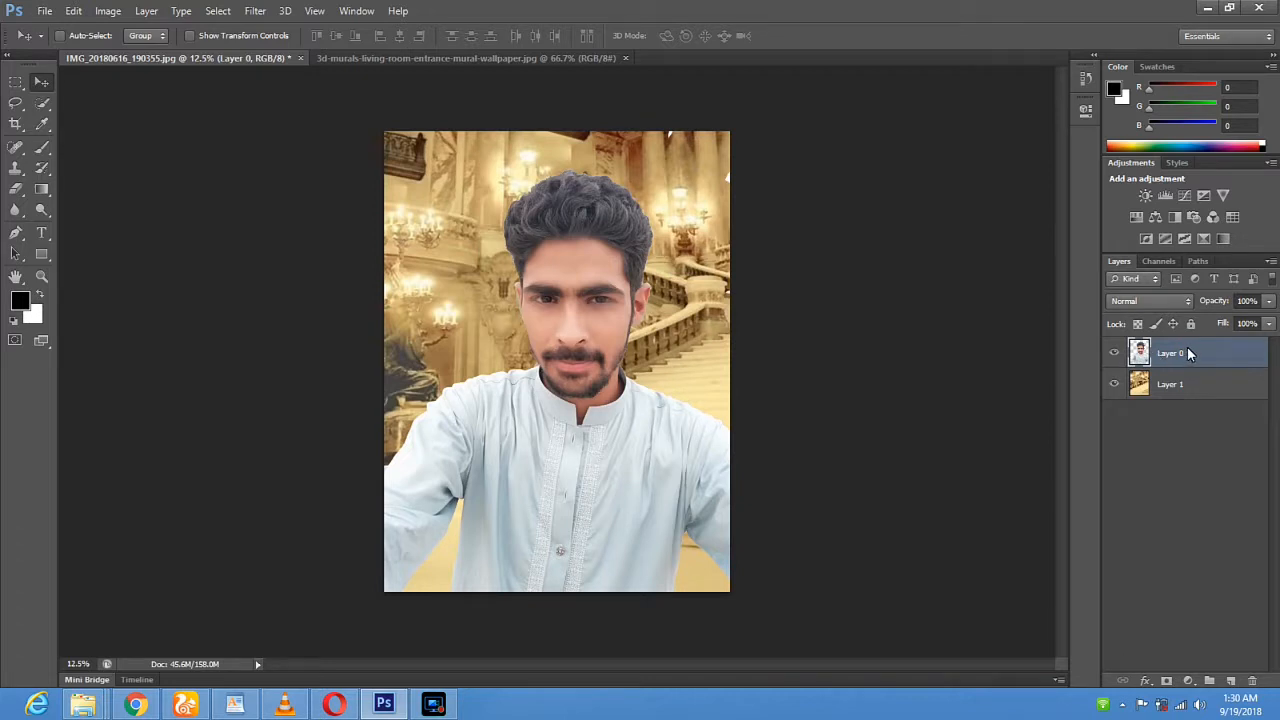
click(43, 209)
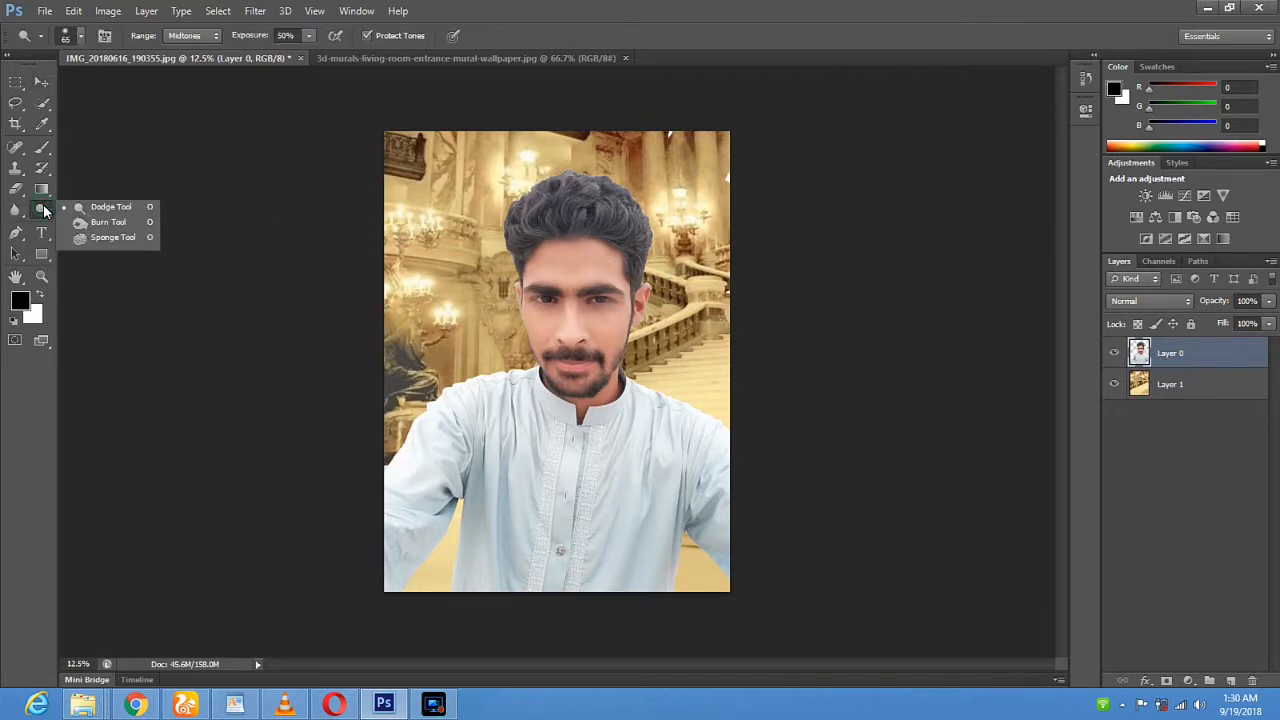
click(104, 221)
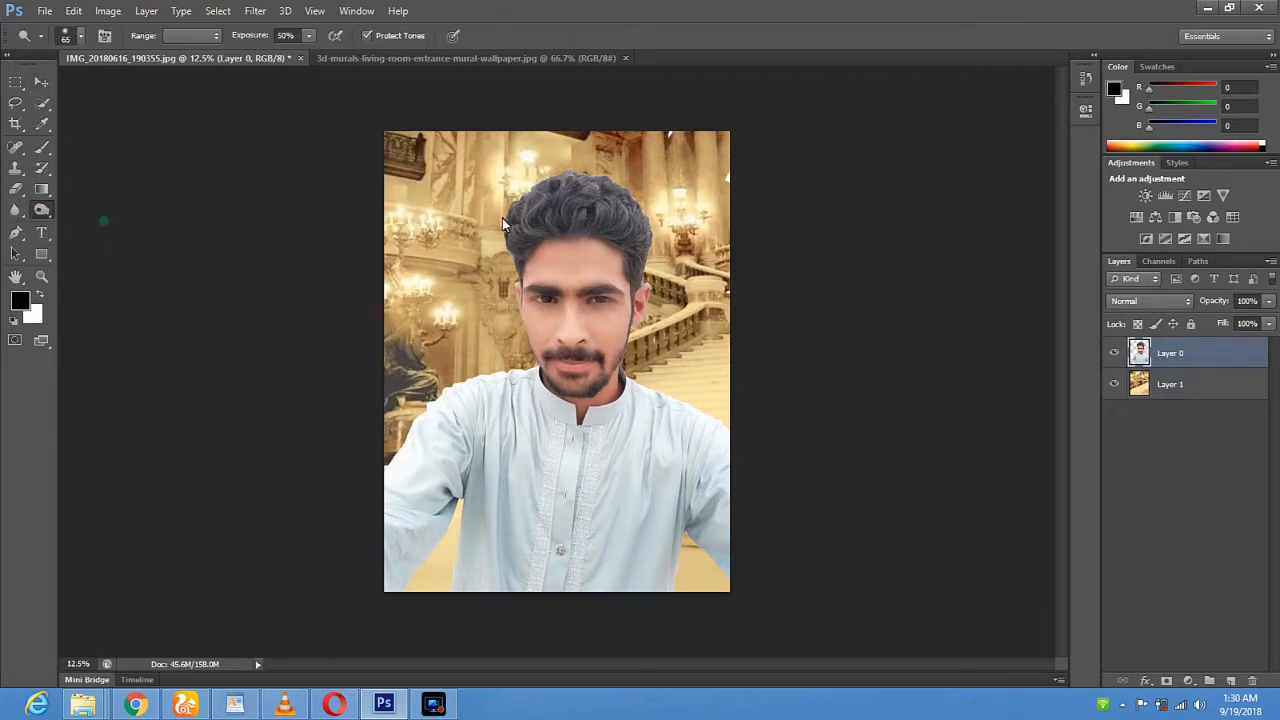
right_click(598, 262)
drag(686, 298, 724, 297)
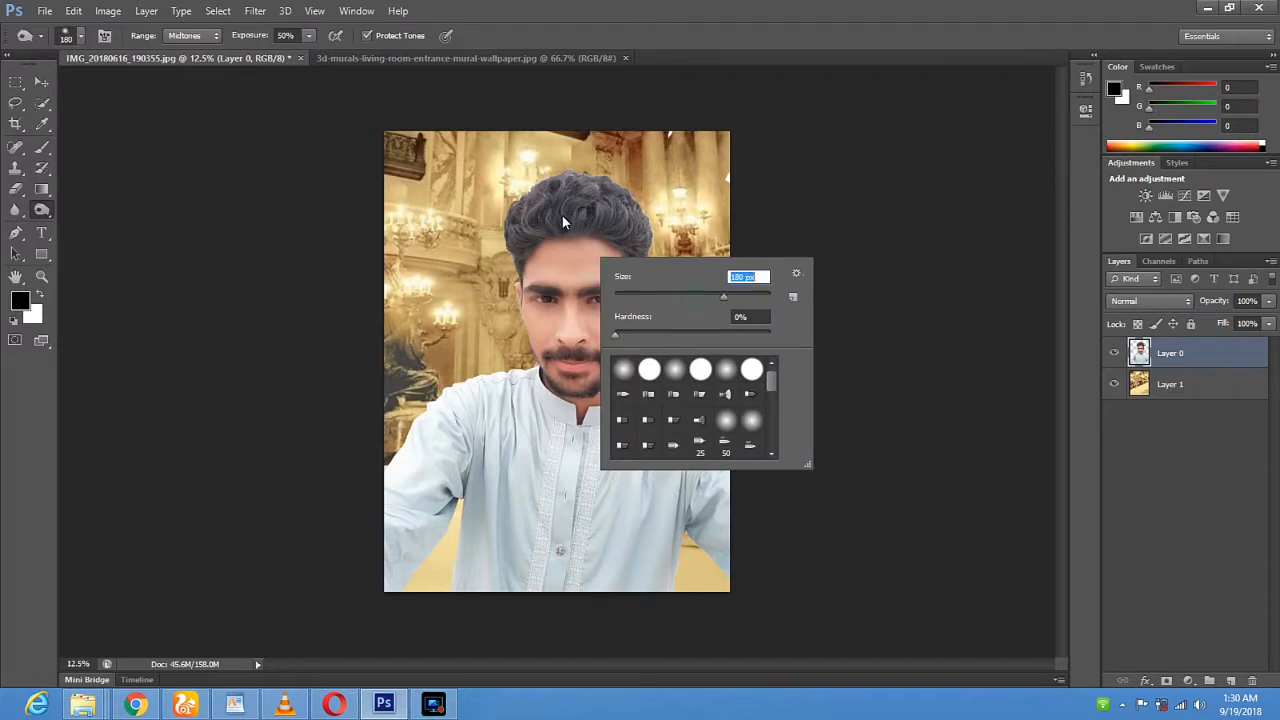
click(750, 297)
click(518, 238)
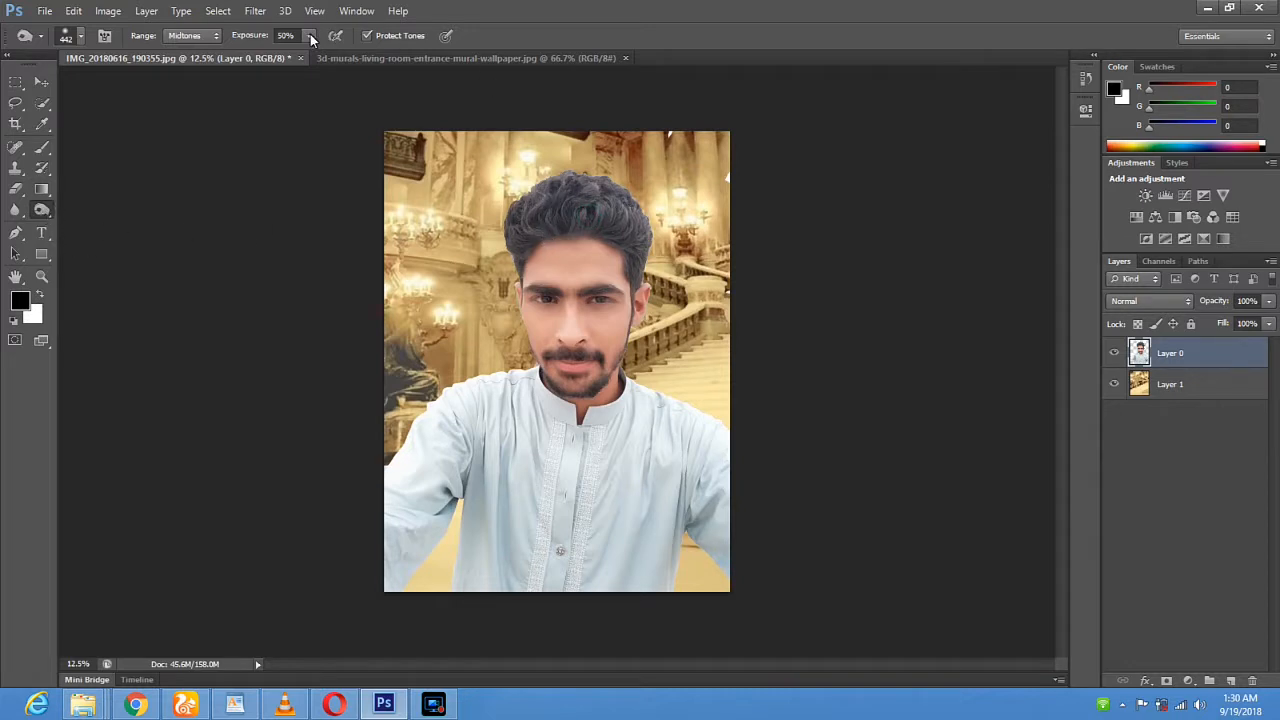
key(ctrl+z)
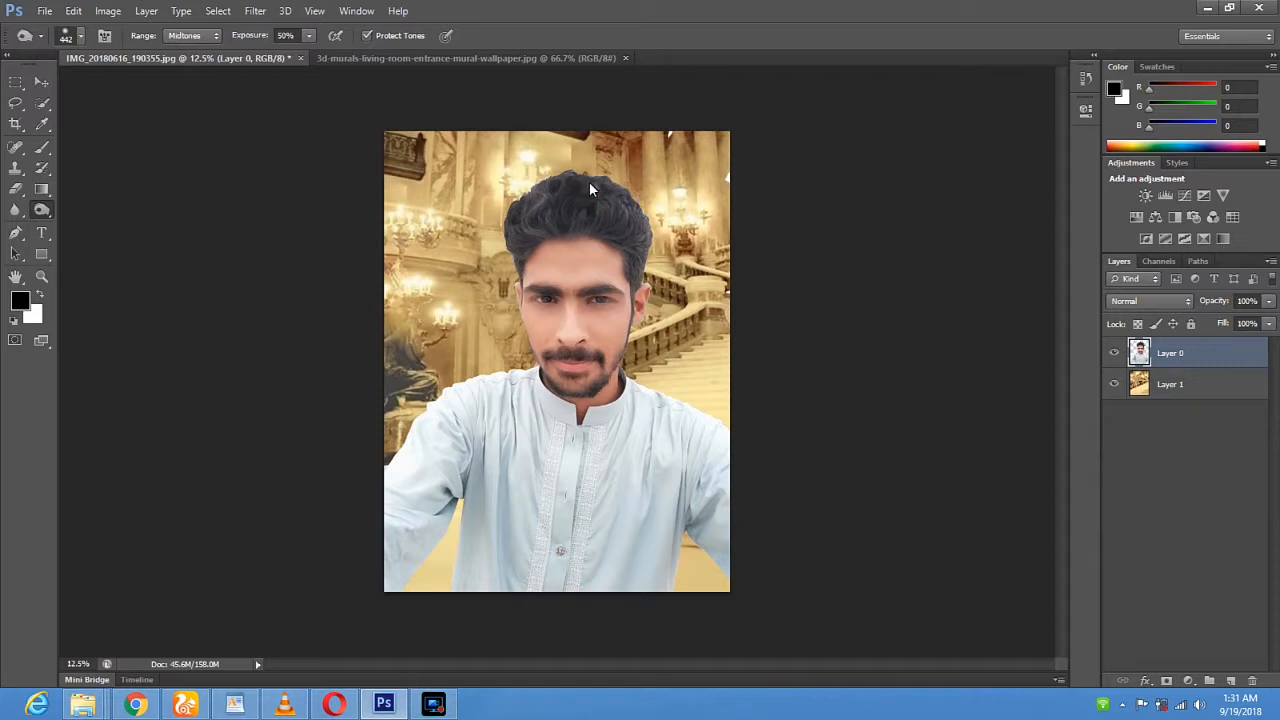
- Set up the Smudge tool with the size-24 spatter brush tip for work on the portrait layer
key(v)
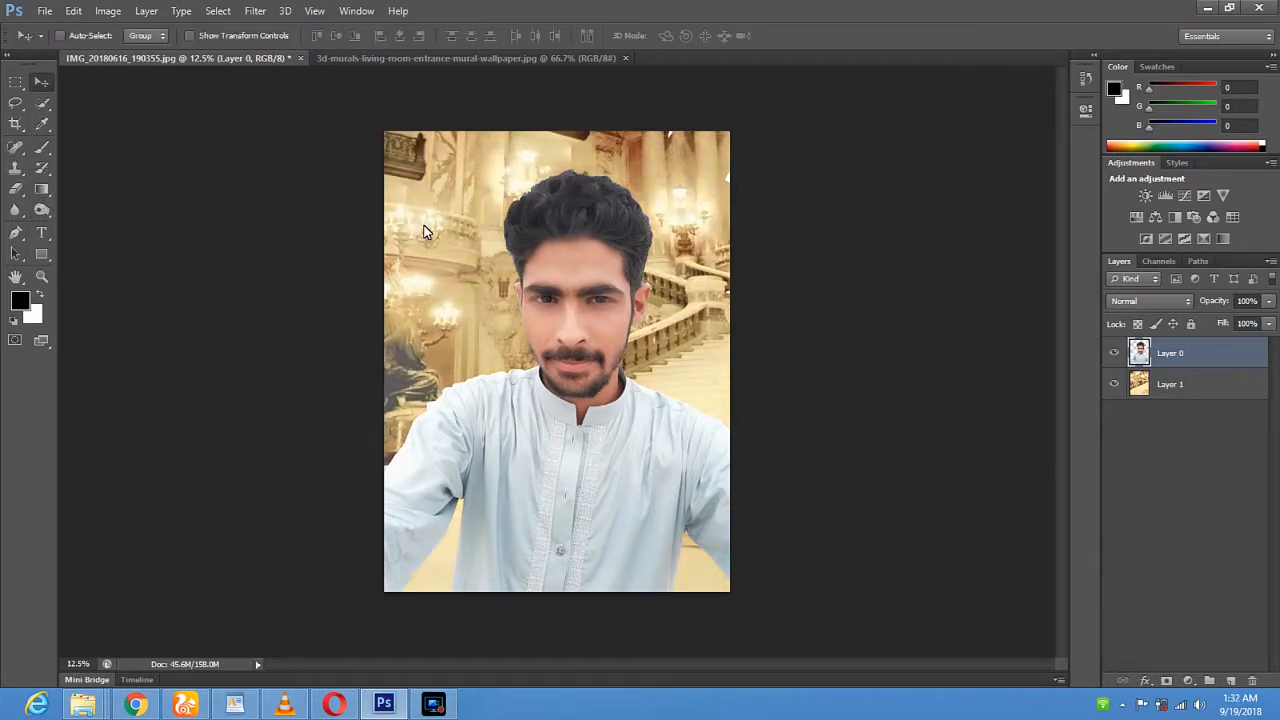
click(42, 209)
click(8, 212)
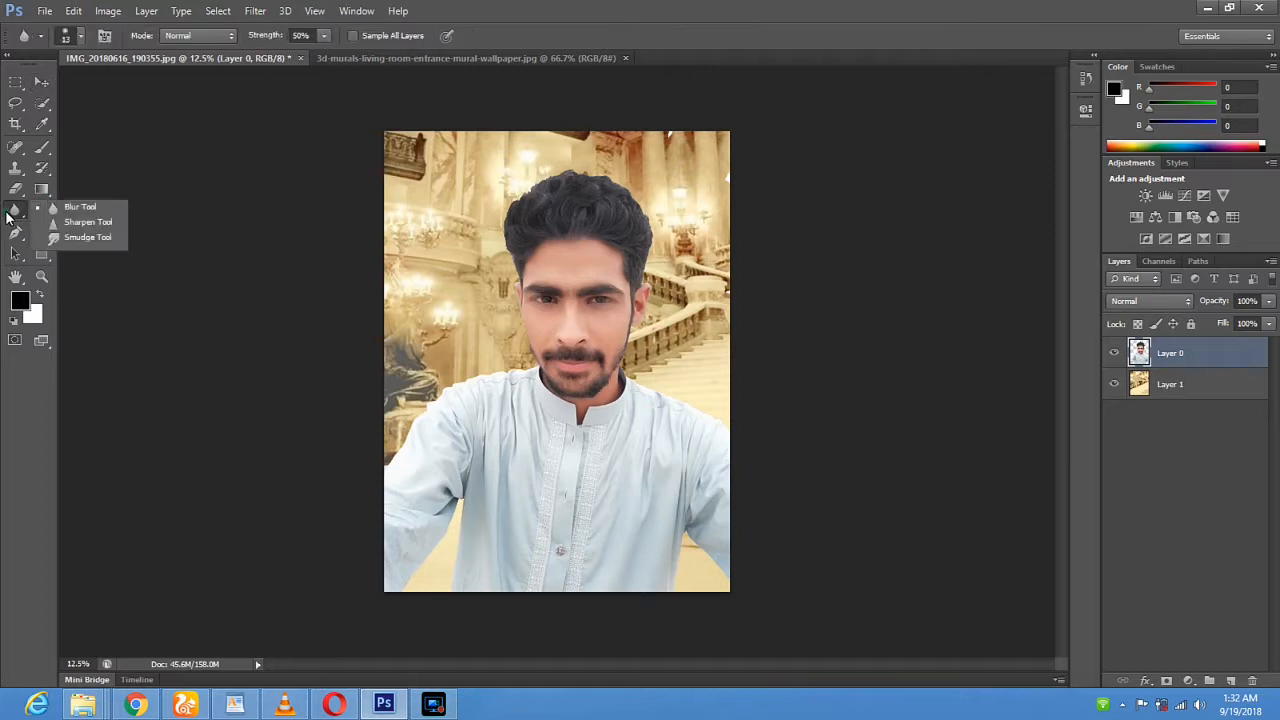
right_click(9, 189)
right_click(13, 212)
click(52, 239)
right_click(563, 209)
drag(656, 250, 683, 246)
mouse_move(739, 331)
mouse_down()
mouse_move(745, 383)
mouse_move(748, 366)
mouse_up()
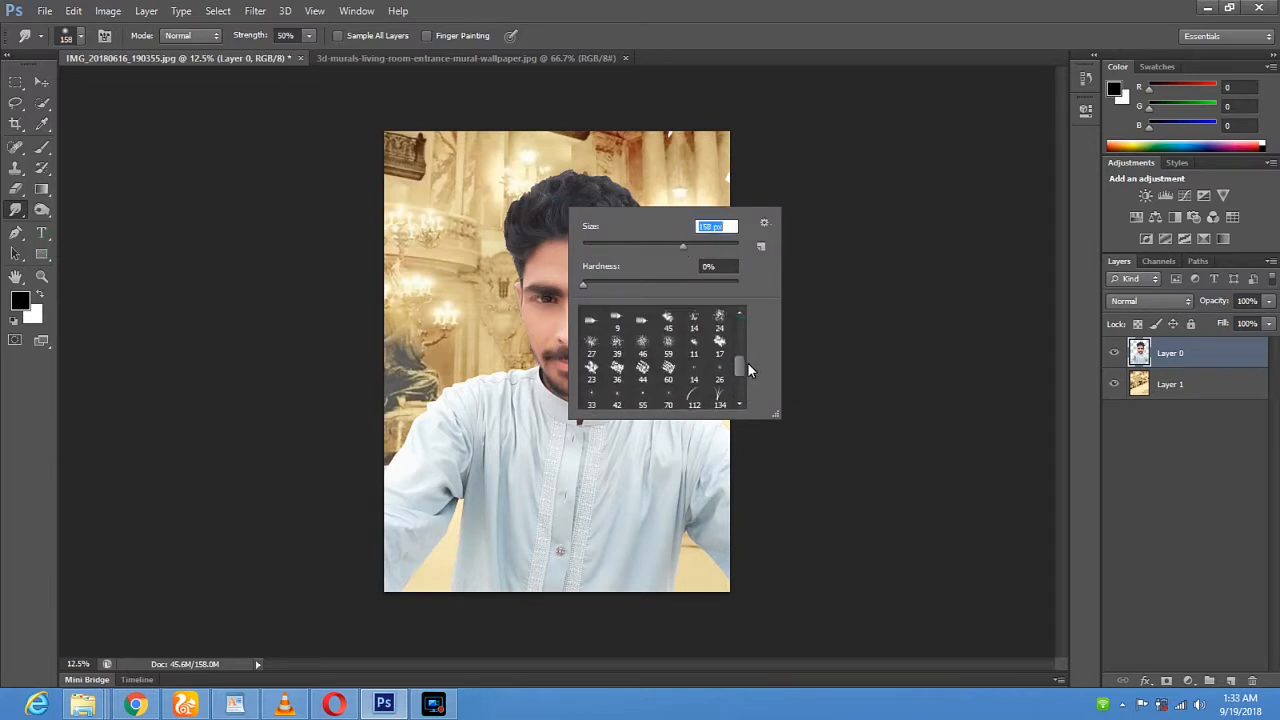
click(721, 315)
click(798, 314)
- Enlarge the smudge brush to 370 px and smudge the outer edge of the hair outward into wispy strands
right_click(483, 258)
click(593, 295)
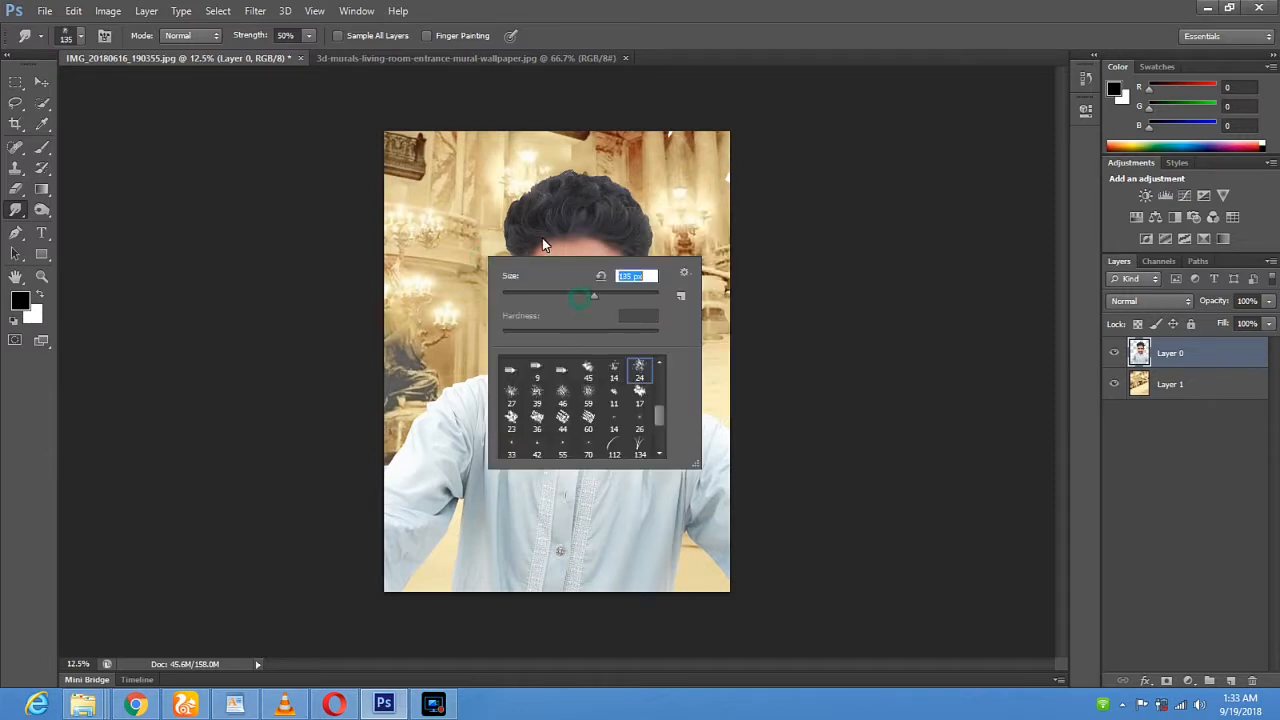
click(632, 292)
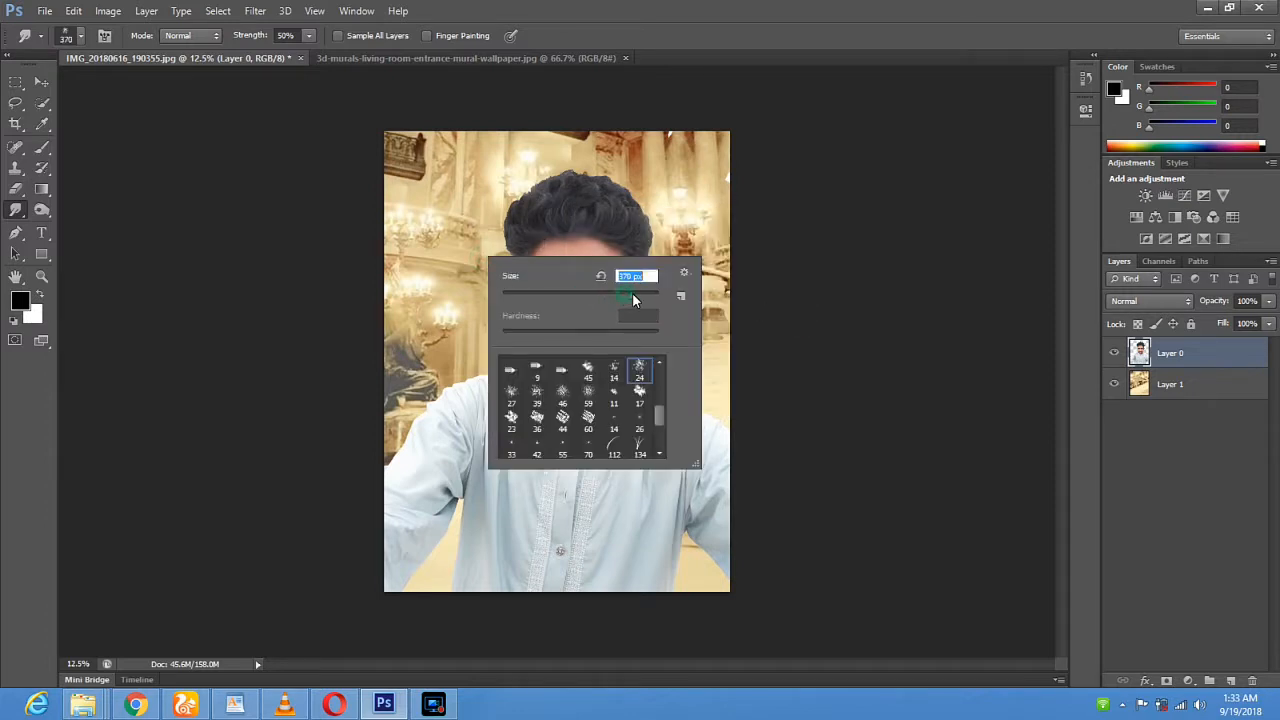
click(519, 223)
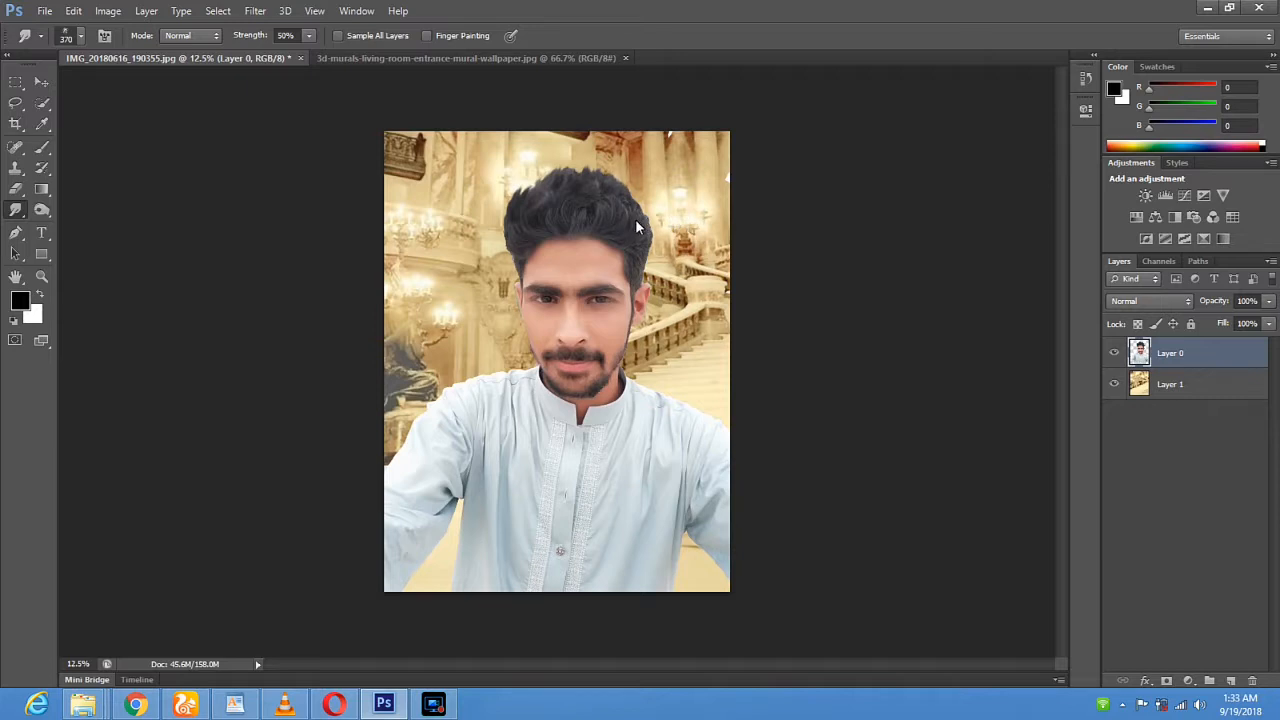
drag(642, 235, 643, 197)
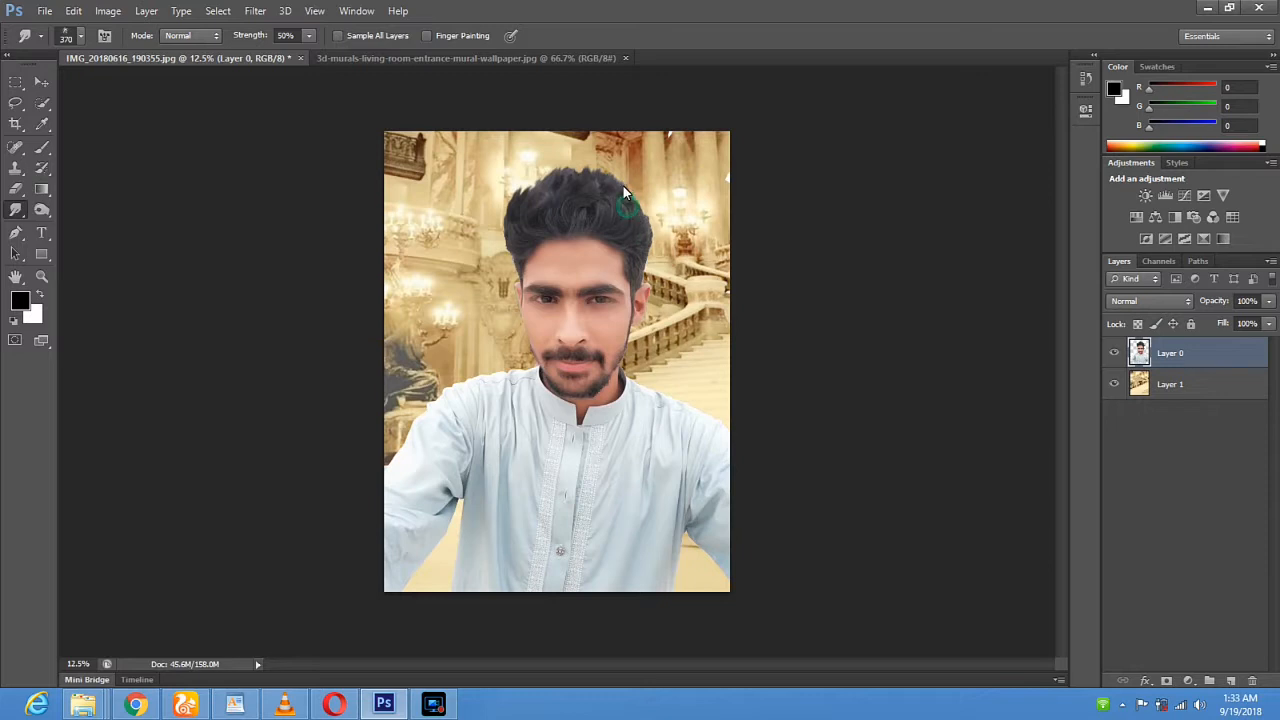